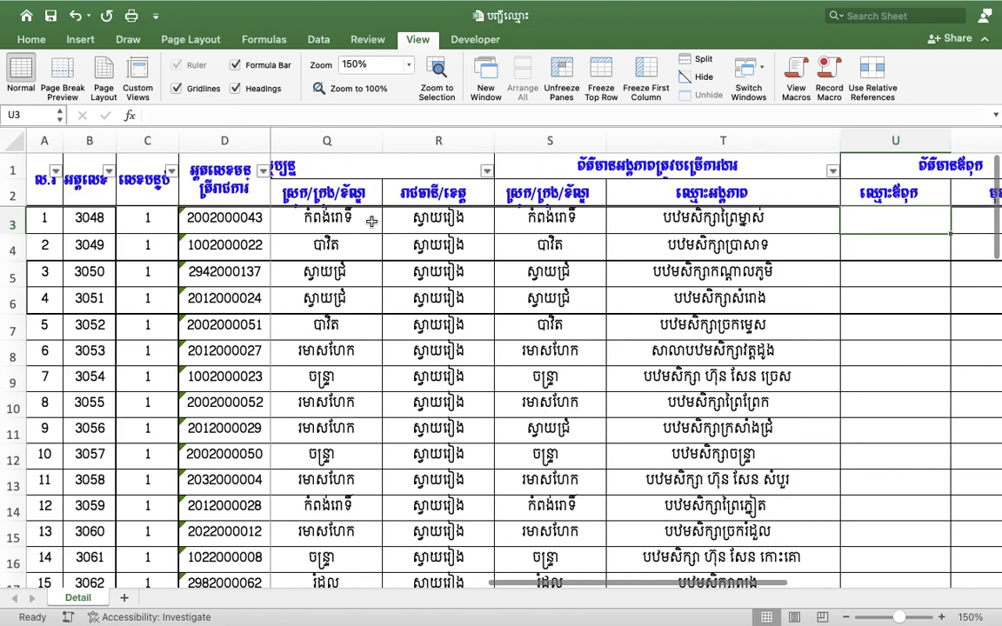
Step: Examine the empty father and mother information columns U to X in the Detail sheet's row 3
{"action": "key", "text": "Left"}
{"action": "key", "text": "Left"}
{"action": "key", "text": "Left"}
{"action": "key", "text": "Left"}
{"action": "key", "text": "Left"}
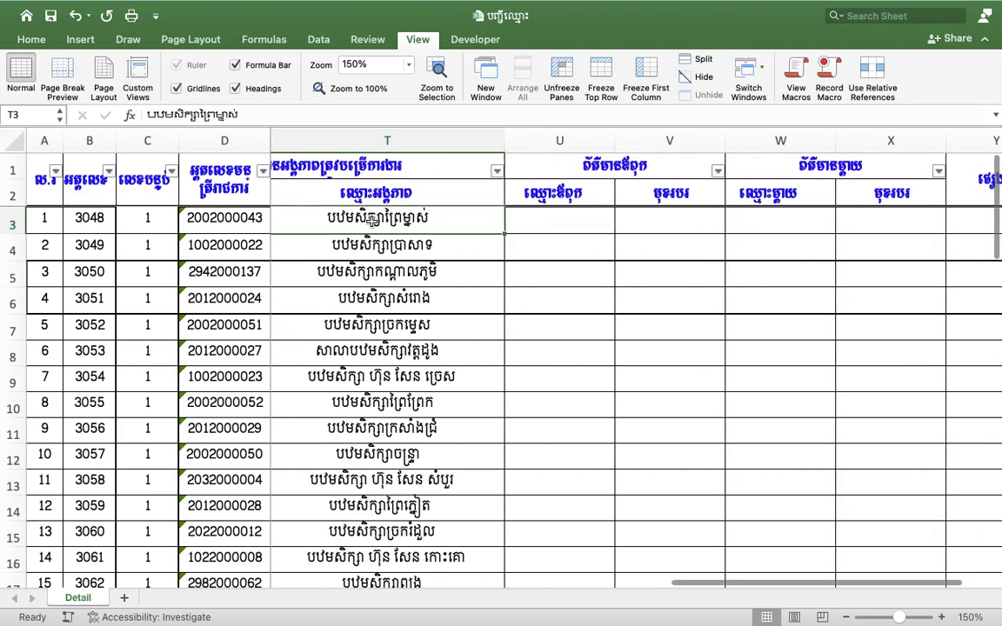
{"action": "left_click", "coordinate": [563, 224]}
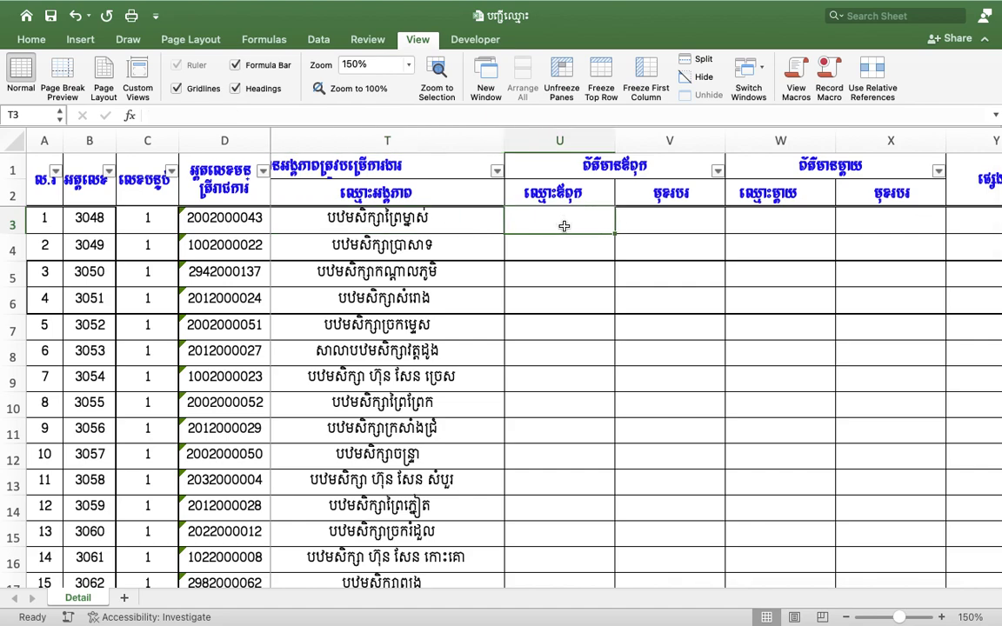
{"action": "left_click_drag", "start_coordinate": [563, 224], "coordinate": [712, 224]}
{"action": "key", "text": "Up"}
{"action": "left_click", "coordinate": [666, 221]}
{"action": "left_click", "coordinate": [772, 218]}
{"action": "left_click", "coordinate": [901, 216]}
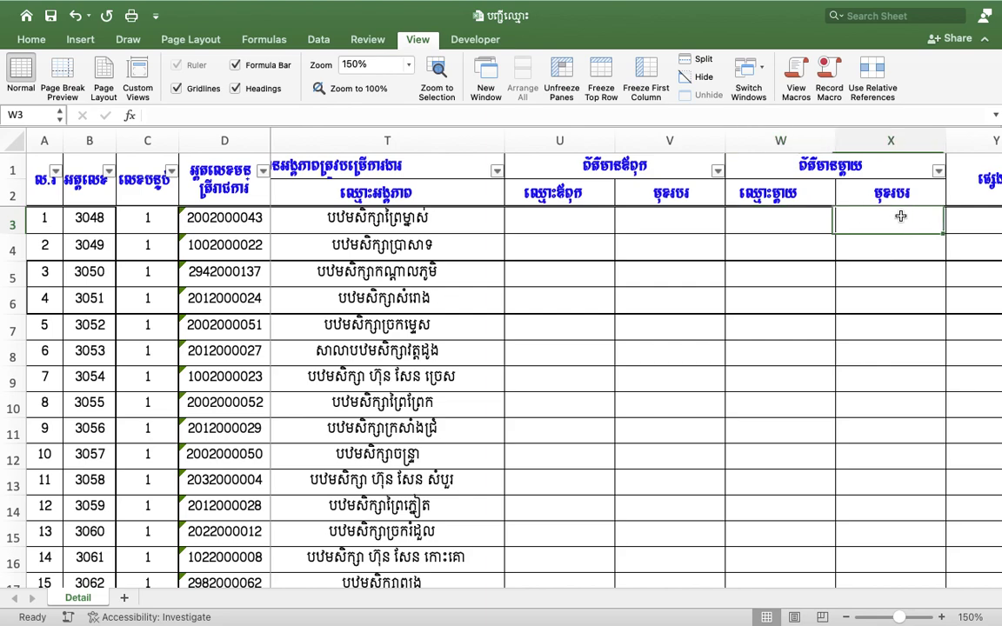
Step: Take the បញ្ជីឈ្មោះ workbook out of full screen and arrange it beside the ព័ត៌មានបន្ថែម002 workbook with a narrower window
{"action": "mouse_move", "coordinate": [5, 5]}
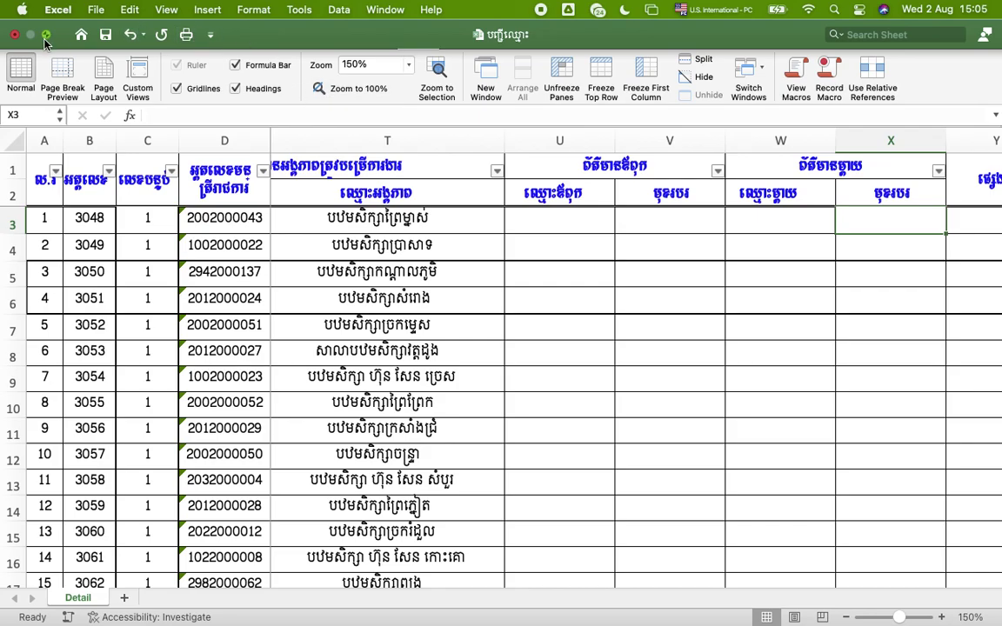
{"action": "left_click", "coordinate": [46, 35]}
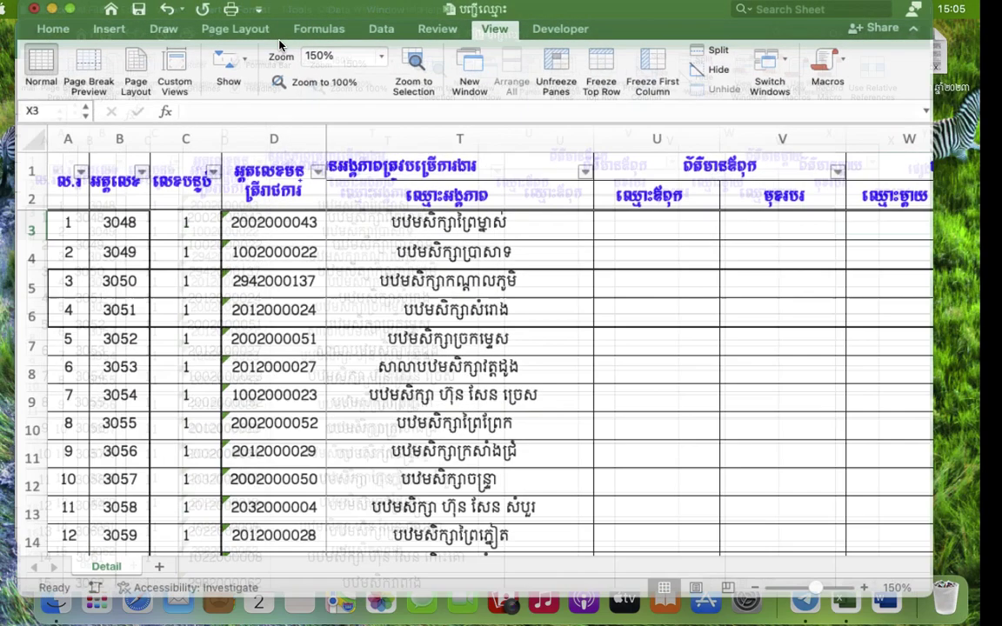
{"action": "left_click_drag", "start_coordinate": [380, 32], "coordinate": [573, 10]}
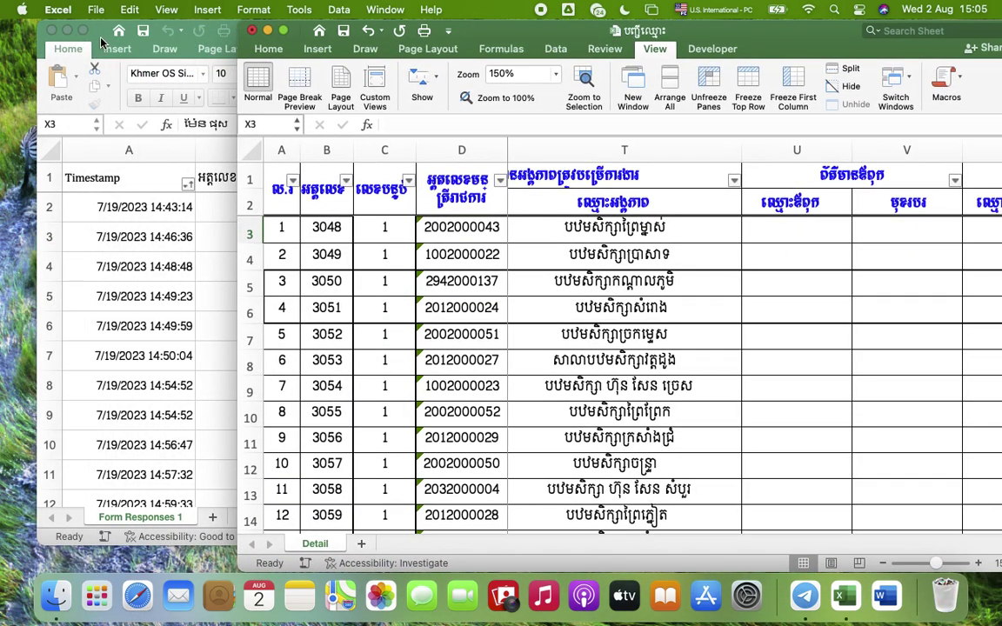
{"action": "left_click", "coordinate": [95, 39]}
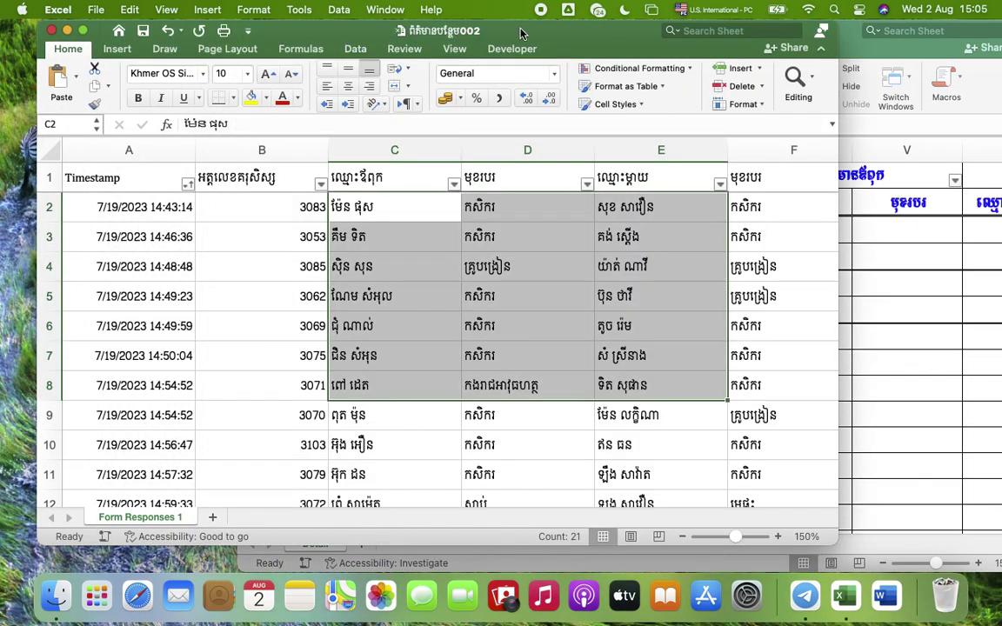
{"action": "left_click_drag", "start_coordinate": [520, 32], "coordinate": [451, 17]}
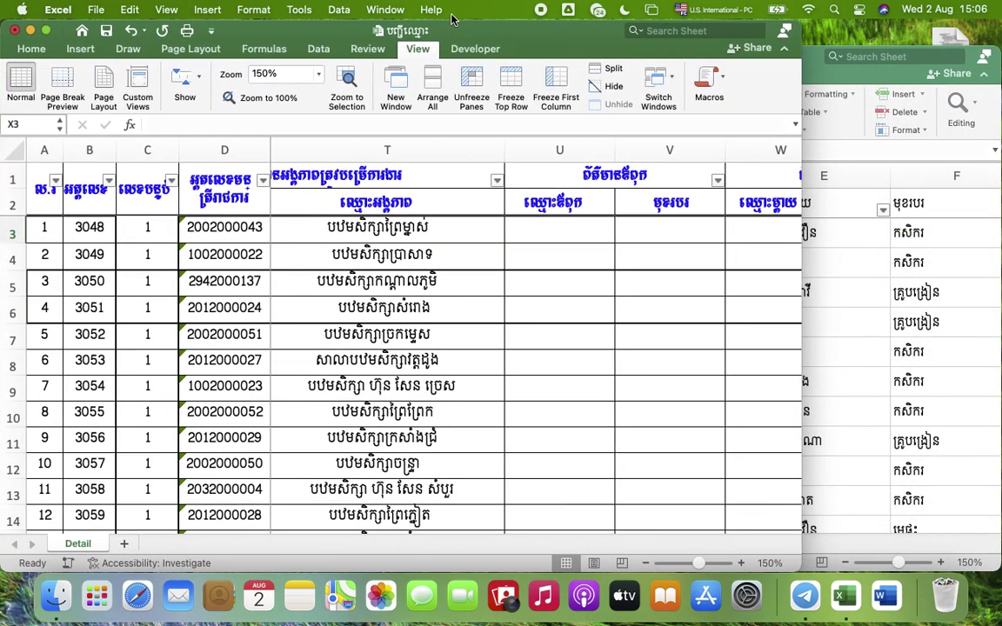
{"action": "left_click_drag", "start_coordinate": [800, 261], "coordinate": [654, 261]}
{"action": "left_click", "coordinate": [770, 70]}
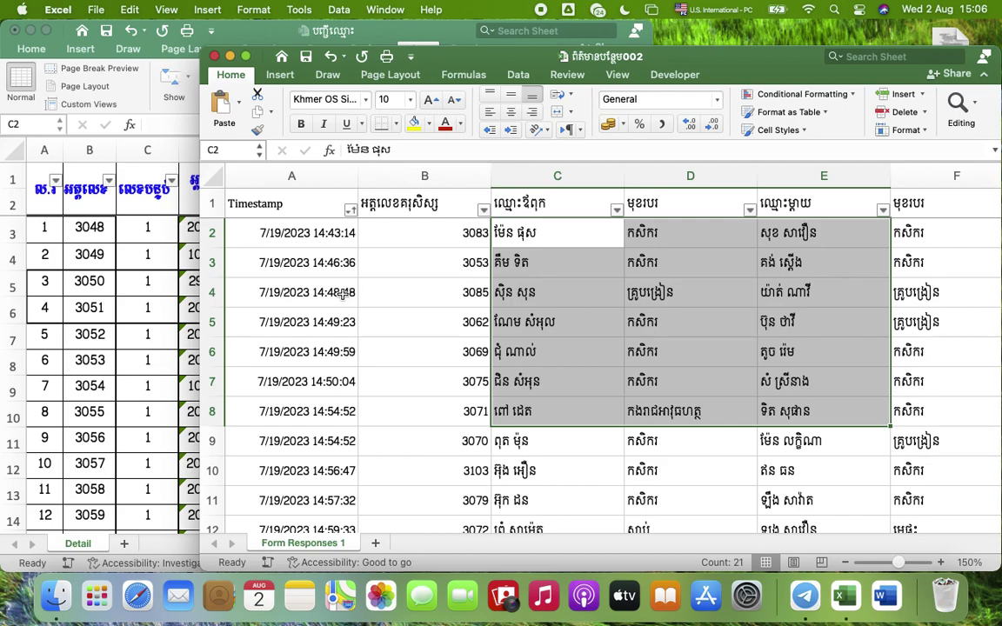
Step: Examine the ID column and the parents' name and occupation columns C to F in the Form Responses 1 sheet
{"action": "left_click", "coordinate": [609, 262]}
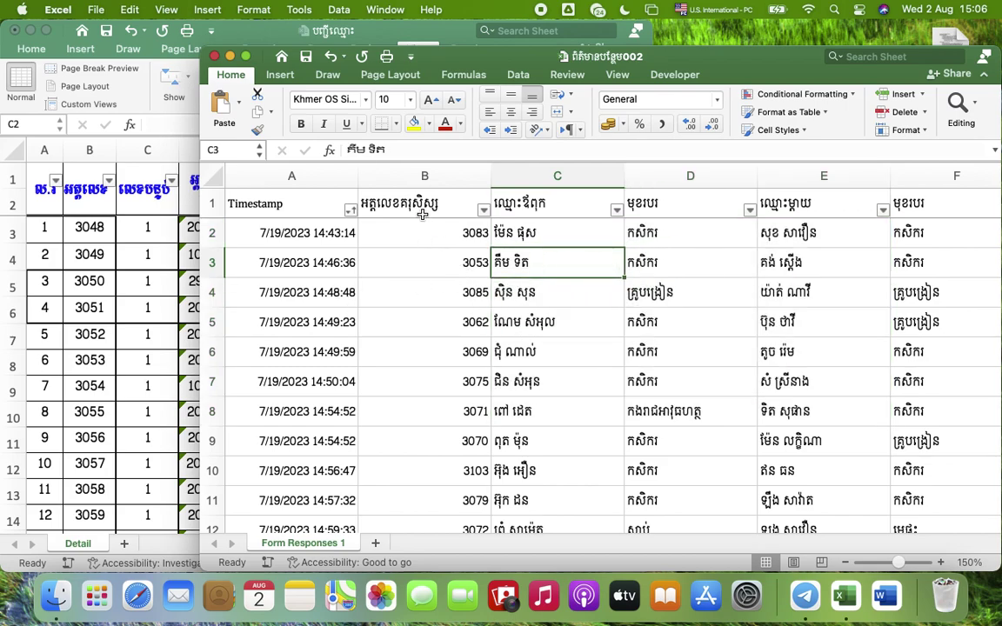
{"action": "left_click", "coordinate": [447, 279]}
{"action": "left_click", "coordinate": [561, 235]}
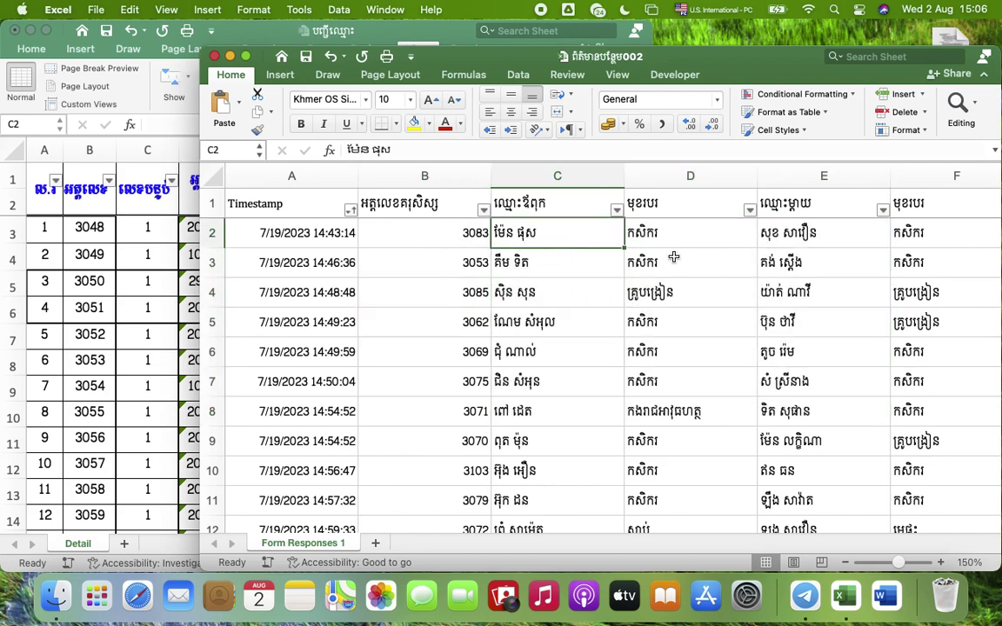
{"action": "key", "text": "Right"}
{"action": "key", "text": "Right"}
{"action": "key", "text": "Right"}
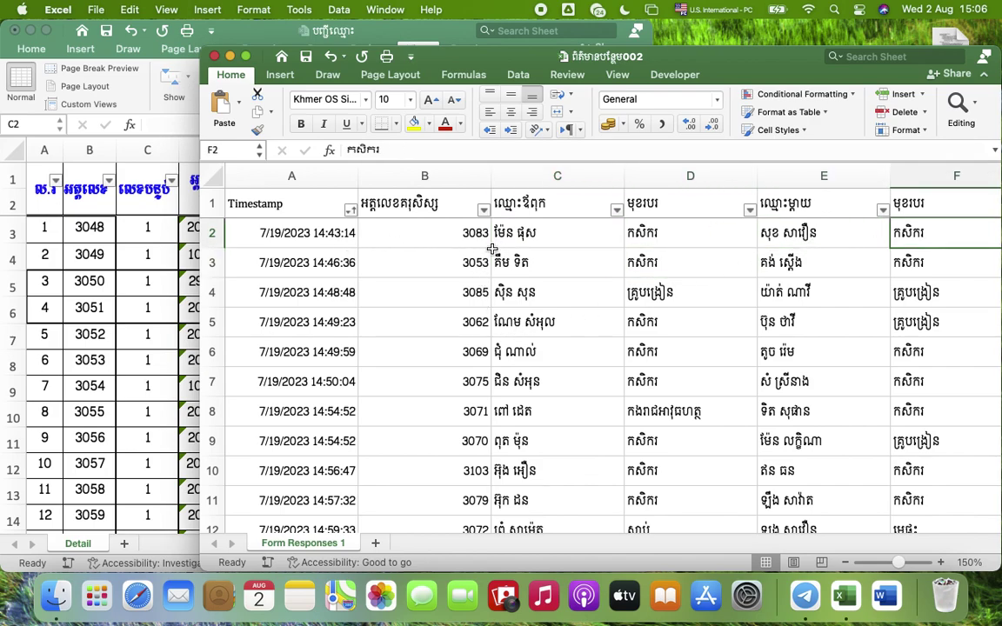
{"action": "left_click_drag", "start_coordinate": [600, 226], "coordinate": [924, 231]}
Step: Look across the Detail sheet of the បញ្ជីឈ្មោះ workbook to the blank parent information columns starting at U
{"action": "left_click", "coordinate": [109, 250]}
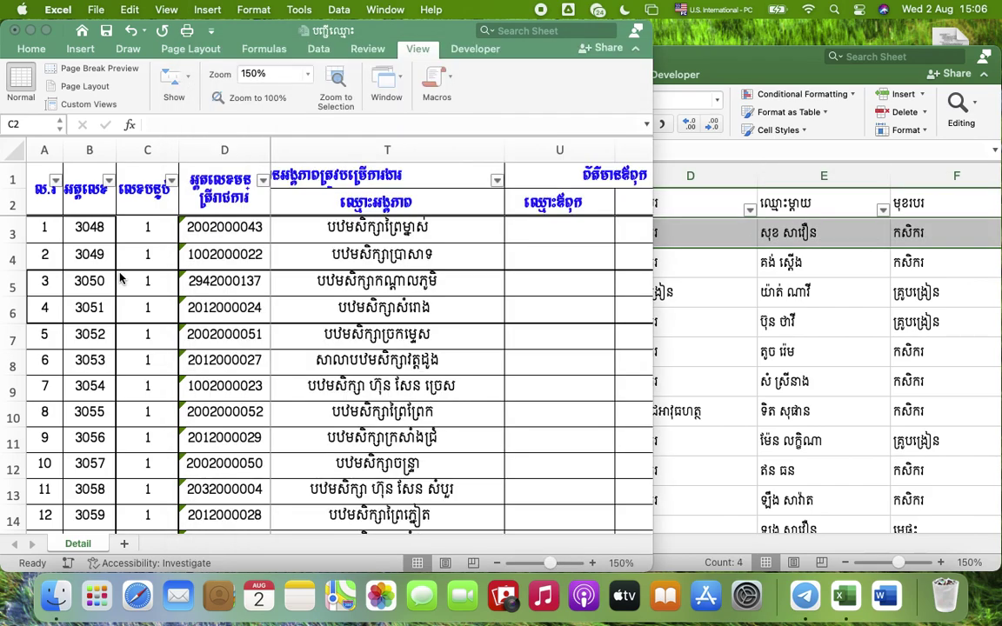
{"action": "left_click", "coordinate": [245, 254]}
{"action": "key", "text": "Right"}
{"action": "key", "text": "Right"}
{"action": "key", "text": "Right"}
{"action": "key", "text": "Right"}
{"action": "key", "text": "Right"}
{"action": "key", "text": "Right"}
{"action": "key", "text": "Right"}
{"action": "key", "text": "Right"}
{"action": "key", "text": "Right"}
{"action": "key", "text": "Right"}
{"action": "key", "text": "Right"}
{"action": "key", "text": "Right"}
{"action": "key", "text": "Right"}
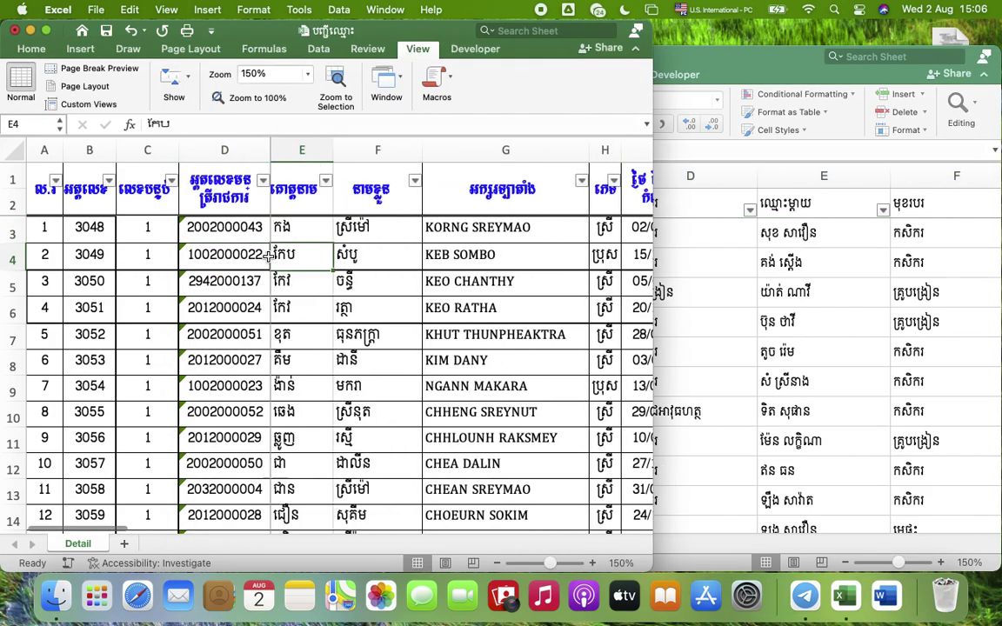
{"action": "key", "text": "Right"}
{"action": "key", "text": "Right"}
{"action": "key", "text": "Right"}
{"action": "key", "text": "Right"}
{"action": "key", "text": "Right"}
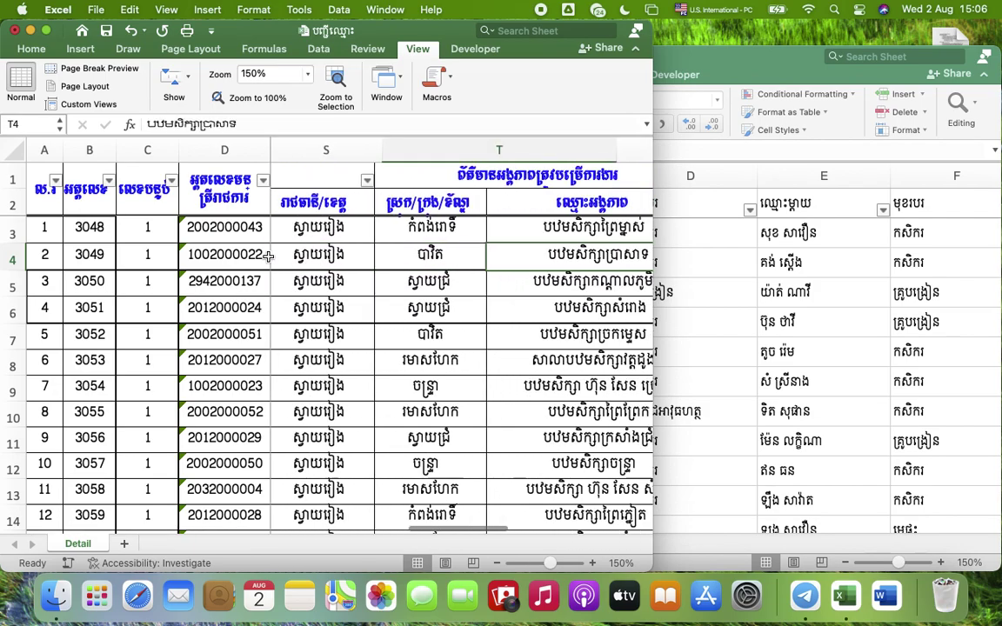
{"action": "key", "text": "Left"}
{"action": "key", "text": "Left"}
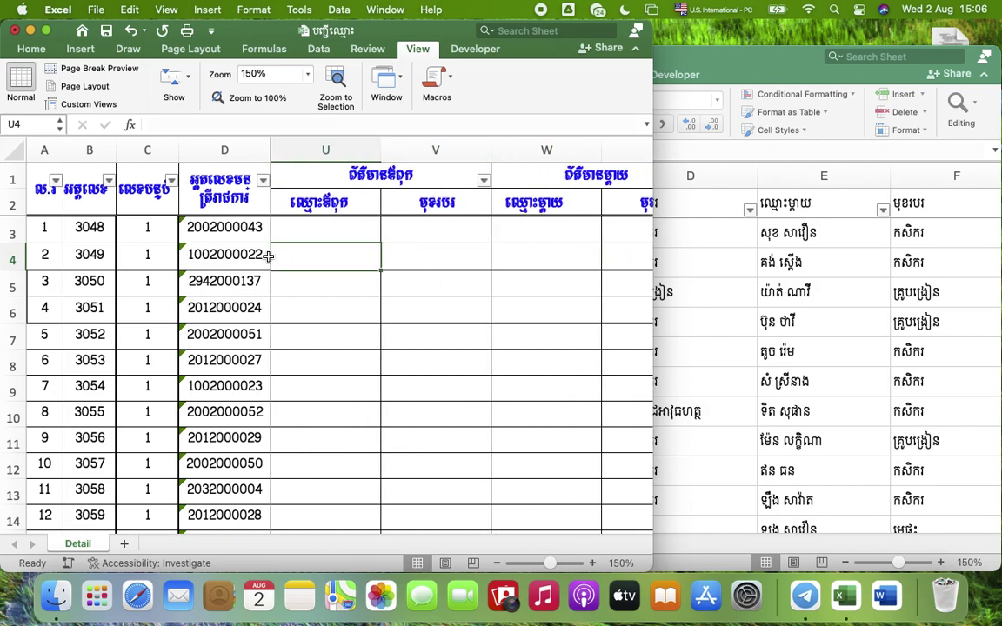
{"action": "key", "text": "Right"}
{"action": "key", "text": "Right"}
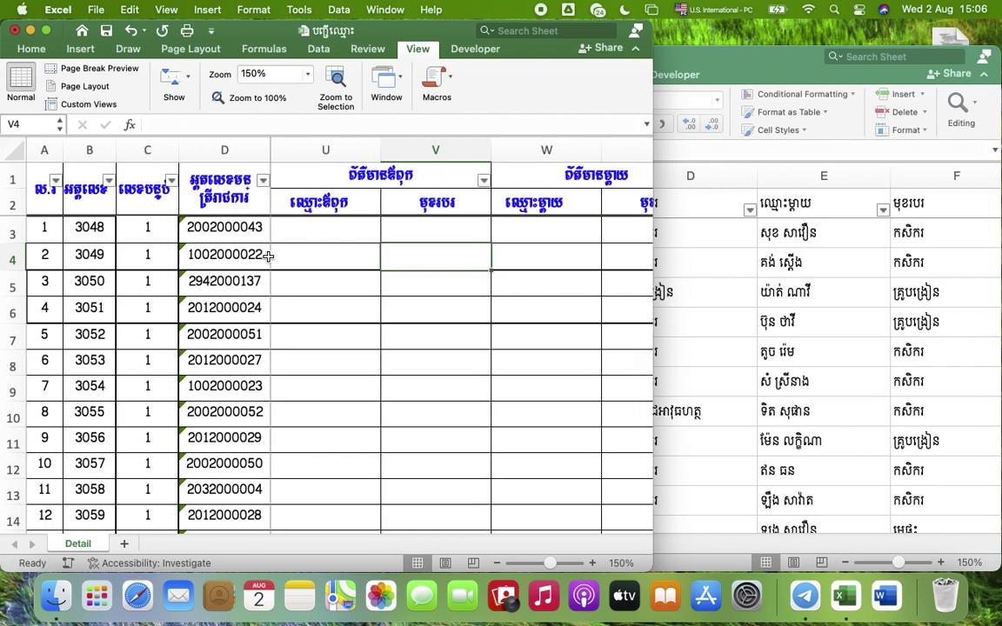
{"action": "left_click", "coordinate": [291, 228]}
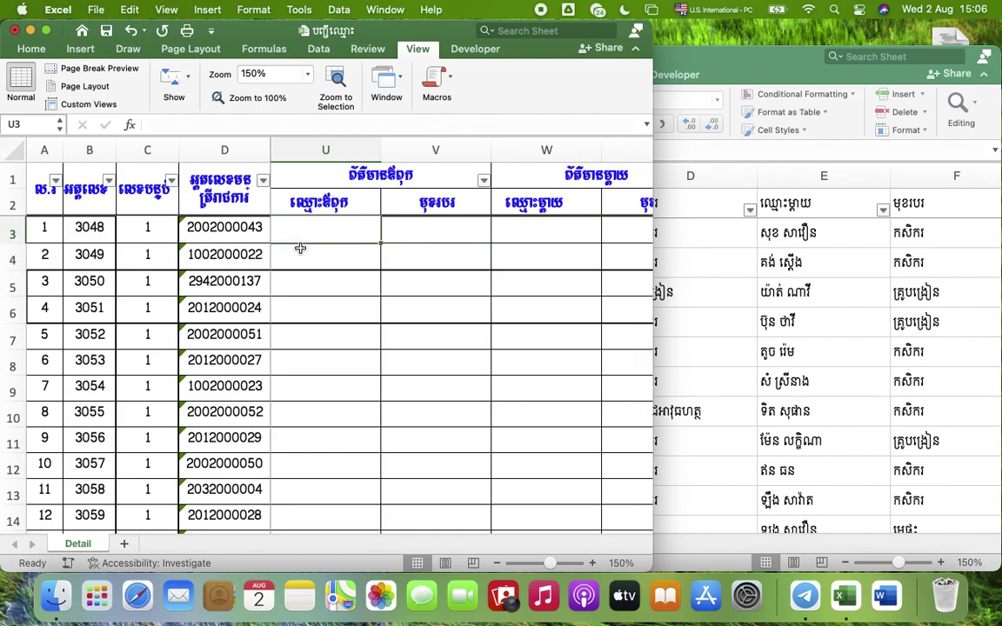
{"action": "scroll", "coordinate": [333, 348], "scroll_direction": "down", "scroll_amount": 4}
{"action": "scroll", "coordinate": [335, 334], "scroll_direction": "up", "scroll_amount": 4}
Step: Bring the ព័ត៌មានបន្ថែម002 workbook to the front and shift its window to uncover columns A to D of the Detail sheet
{"action": "left_click", "coordinate": [686, 61]}
{"action": "key", "text": "Down"}
{"action": "key", "text": "Down"}
{"action": "key", "text": "Down"}
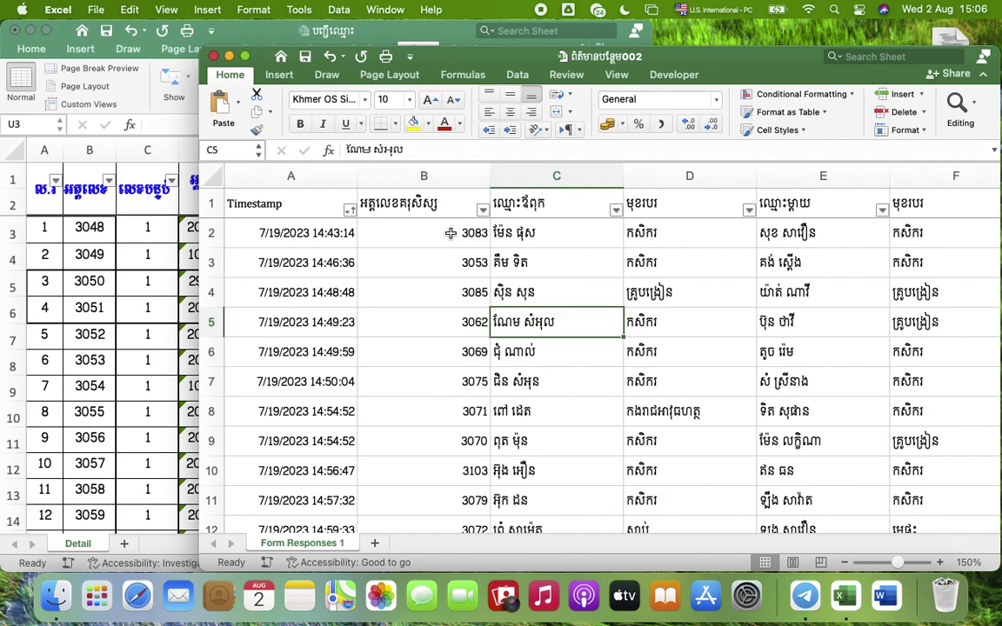
{"action": "left_click_drag", "start_coordinate": [729, 60], "coordinate": [813, 50]}
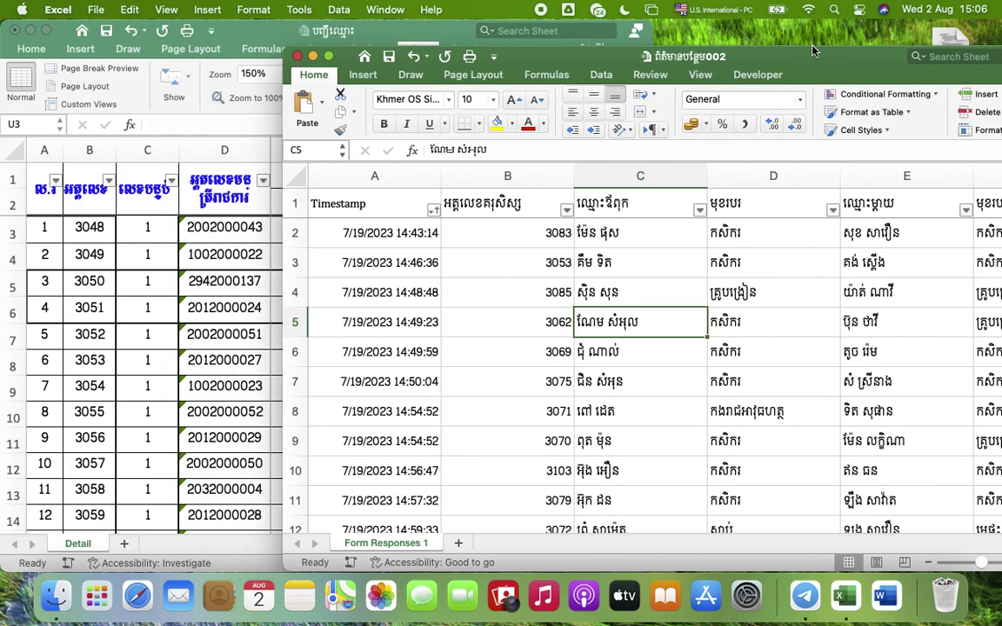
Step: Compare the ID column B of the Form Responses 1 sheet with the ID column B of the Detail sheet
{"action": "left_click", "coordinate": [504, 238]}
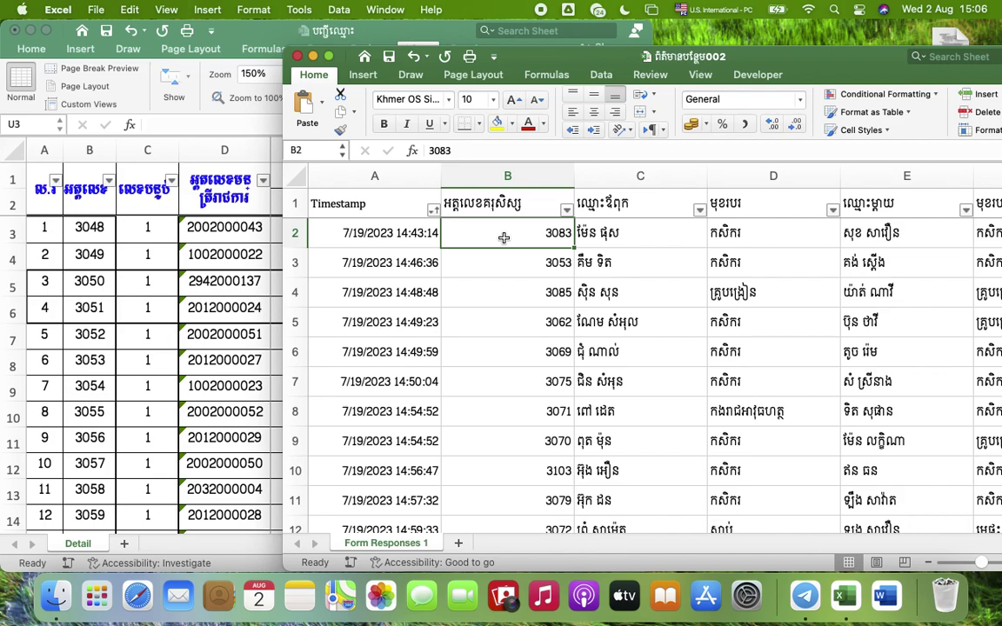
{"action": "left_click", "coordinate": [507, 176]}
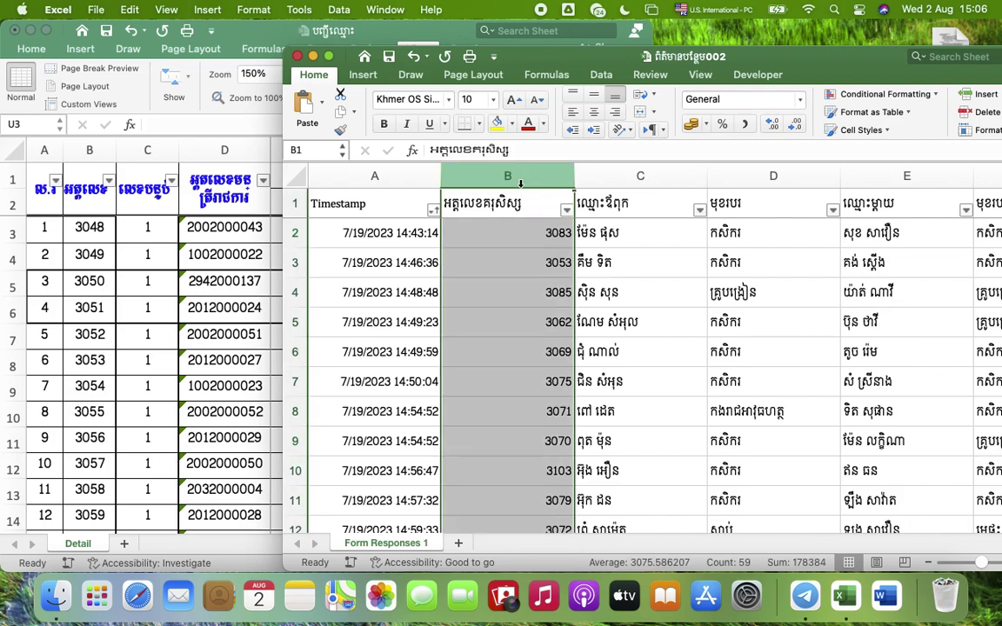
{"action": "left_click", "coordinate": [516, 257]}
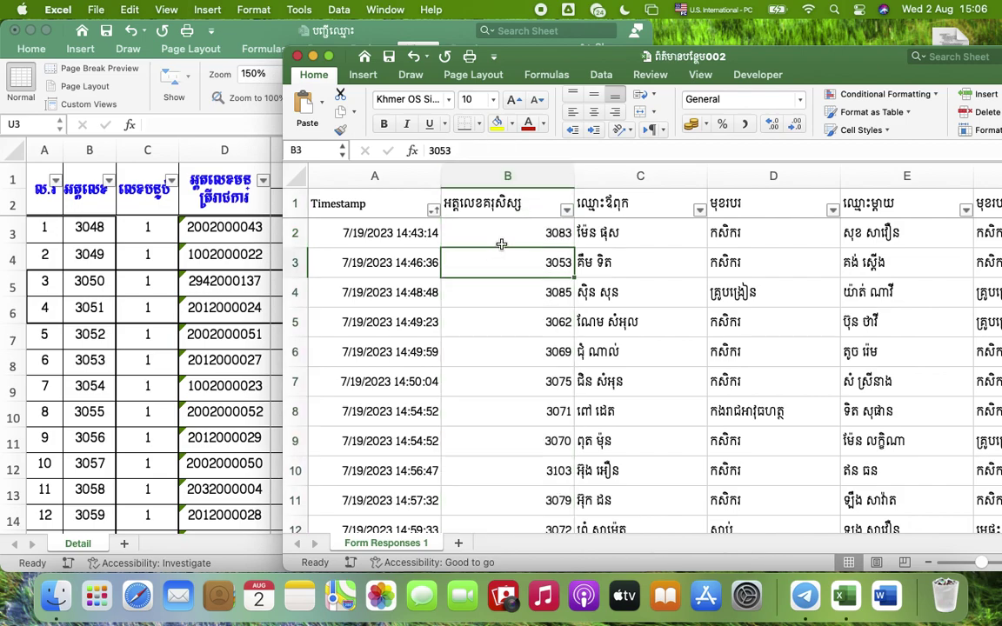
{"action": "left_click", "coordinate": [528, 176]}
{"action": "left_click", "coordinate": [525, 259]}
{"action": "left_click", "coordinate": [531, 235]}
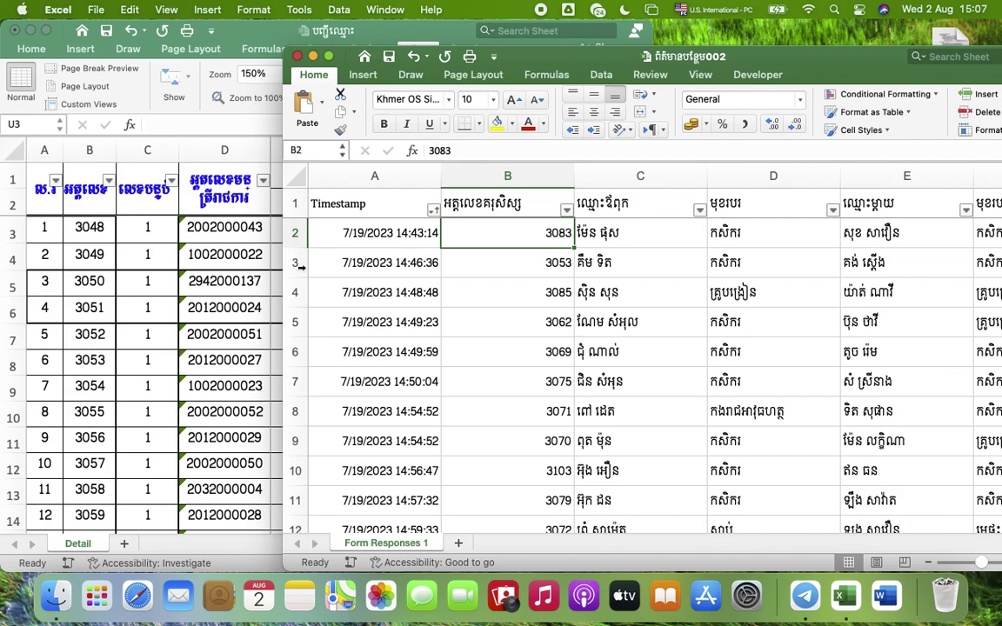
{"action": "left_click", "coordinate": [76, 271]}
{"action": "left_click", "coordinate": [773, 277]}
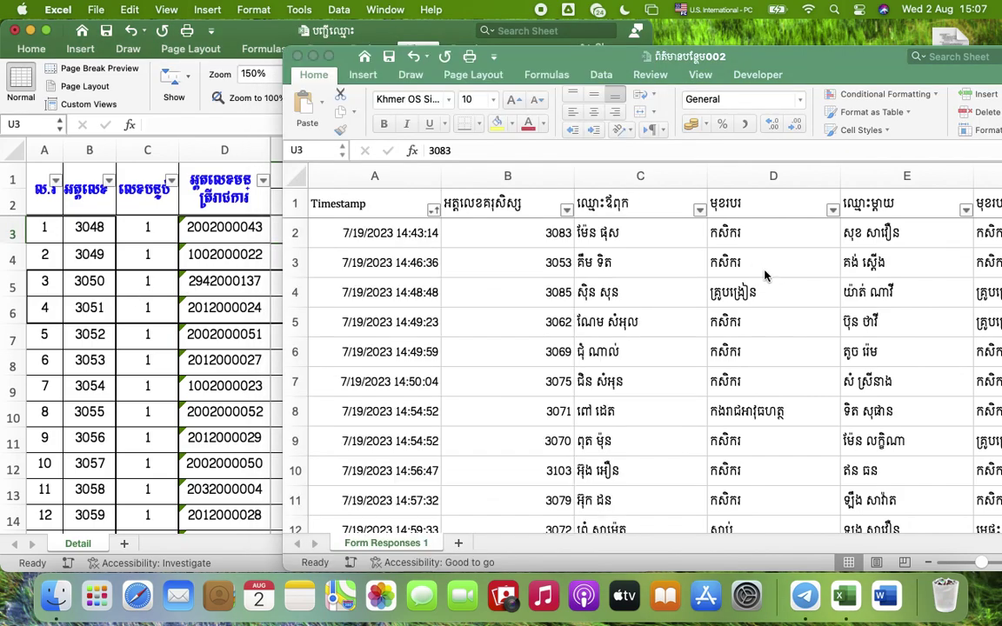
{"action": "left_click", "coordinate": [263, 292]}
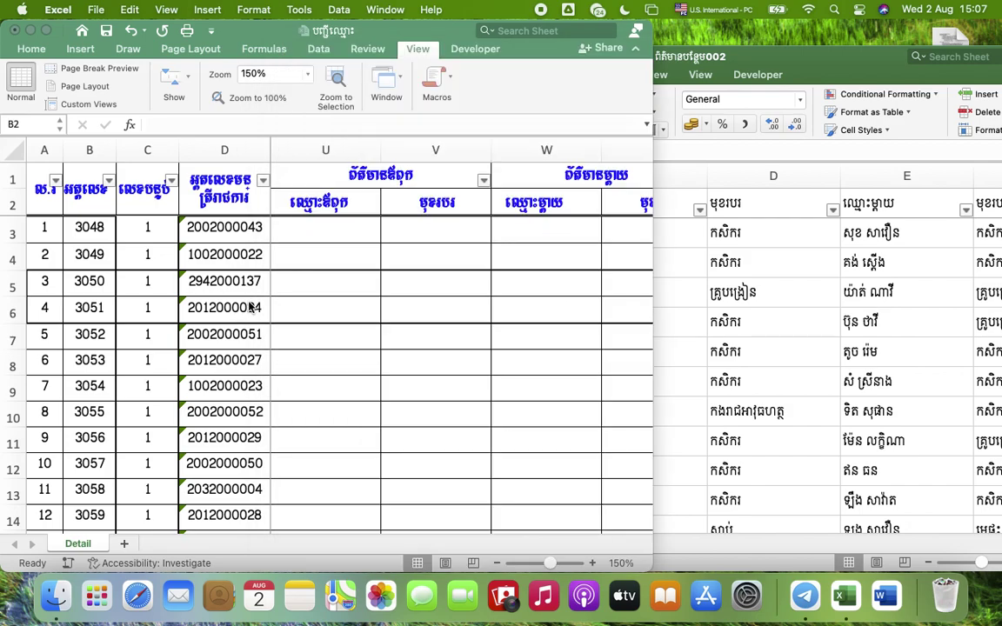
{"action": "left_click", "coordinate": [709, 228]}
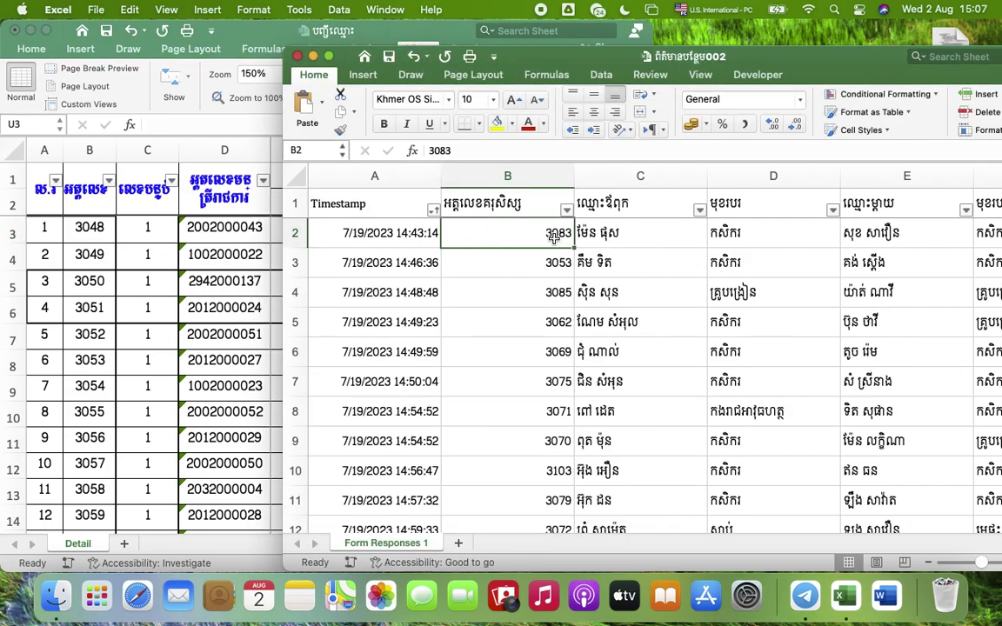
{"action": "left_click", "coordinate": [166, 274]}
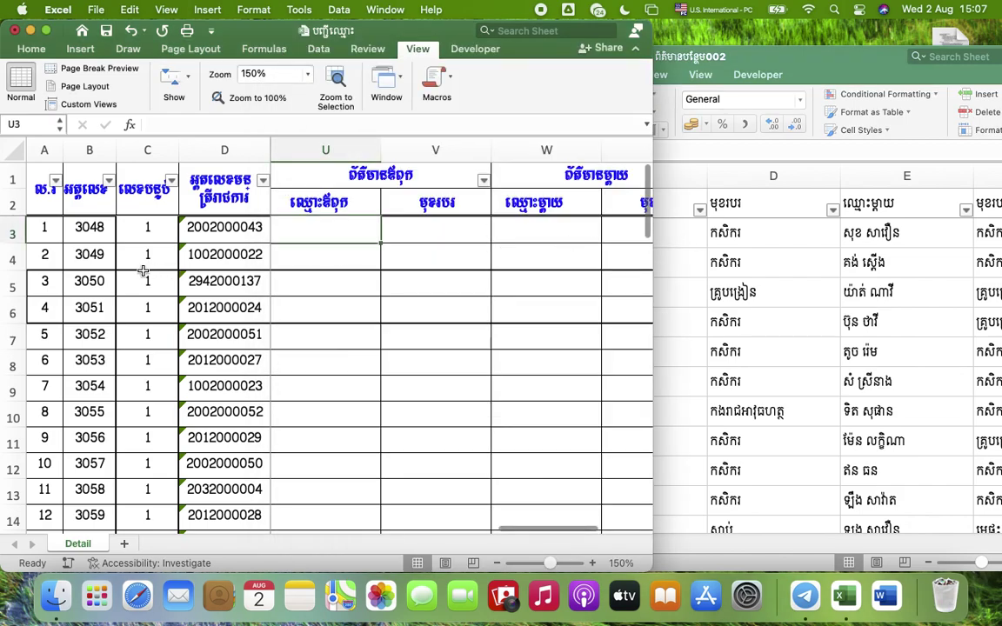
{"action": "left_click", "coordinate": [97, 226]}
{"action": "left_click", "coordinate": [496, 252]}
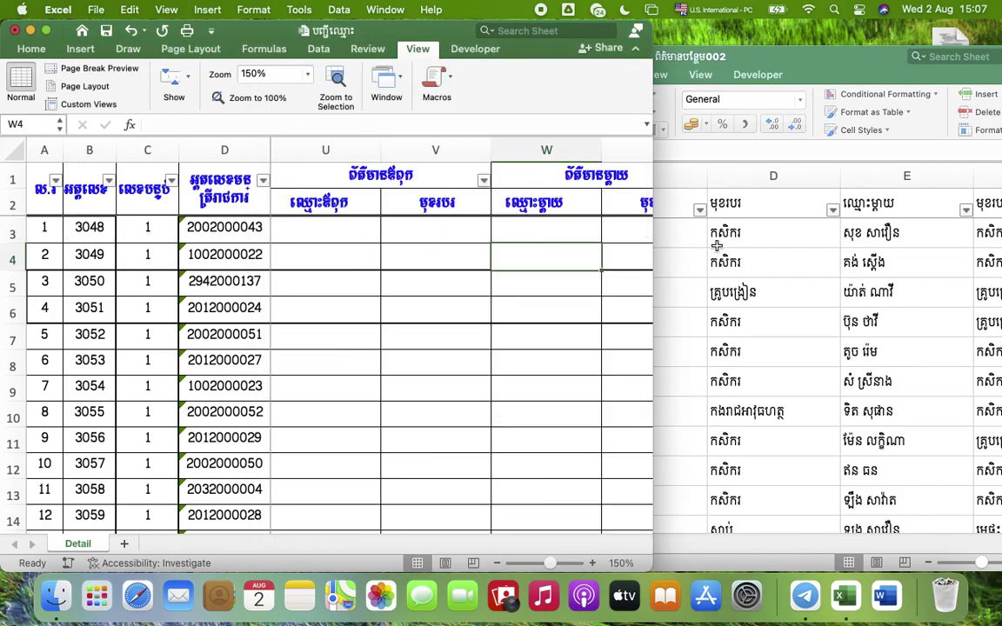
Step: Search the ID column B of the Form Responses 1 sheet for the ID in cell B3 of the Detail sheet
{"action": "left_click", "coordinate": [664, 229]}
{"action": "left_click", "coordinate": [537, 377]}
{"action": "scroll", "coordinate": [581, 323], "scroll_direction": "down", "scroll_amount": 6}
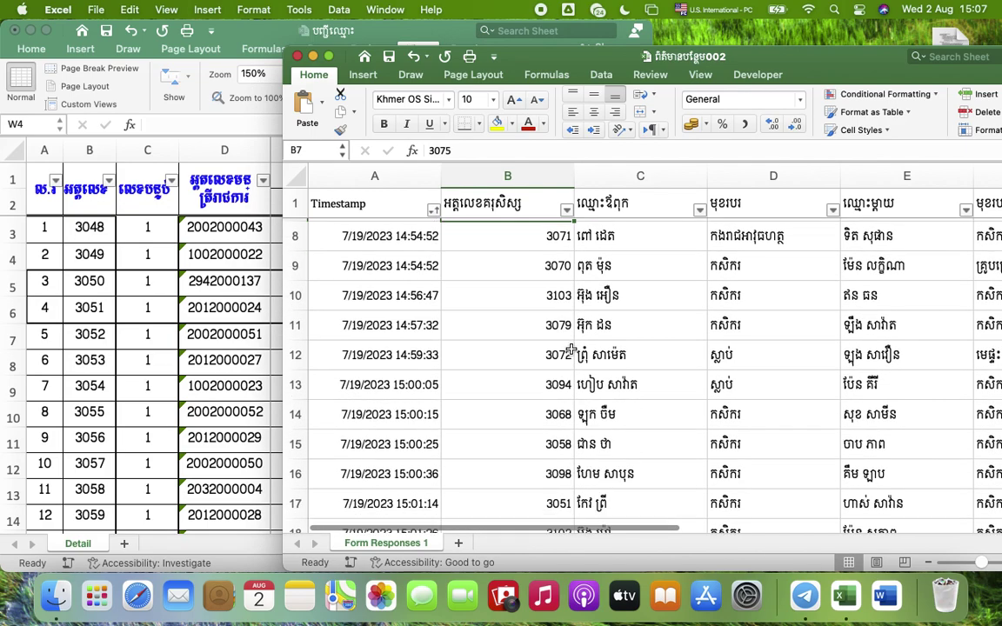
{"action": "scroll", "coordinate": [569, 448], "scroll_direction": "down", "scroll_amount": 4}
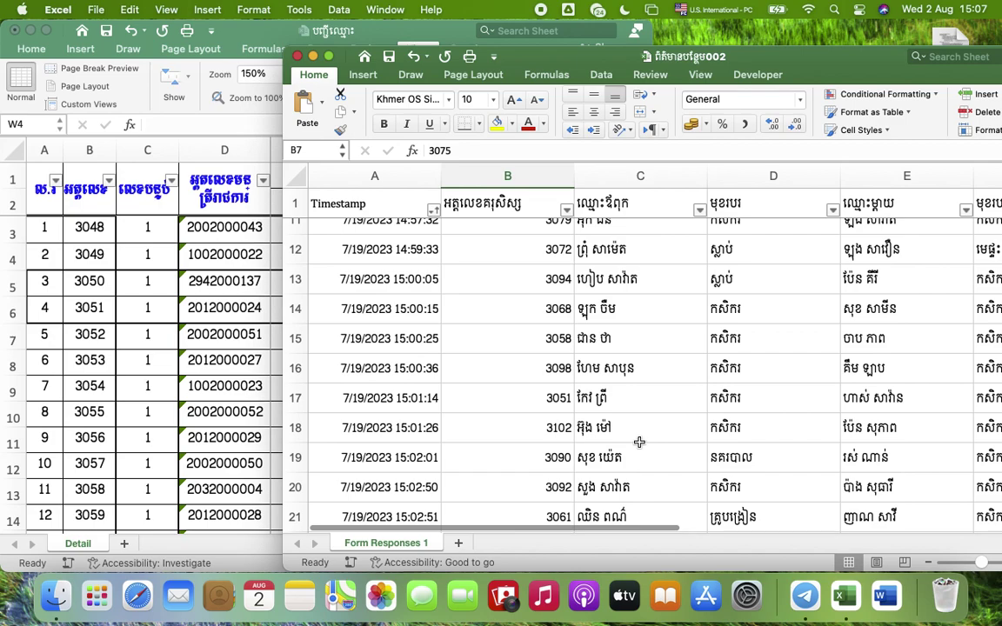
{"action": "scroll", "coordinate": [640, 441], "scroll_direction": "down", "scroll_amount": 6}
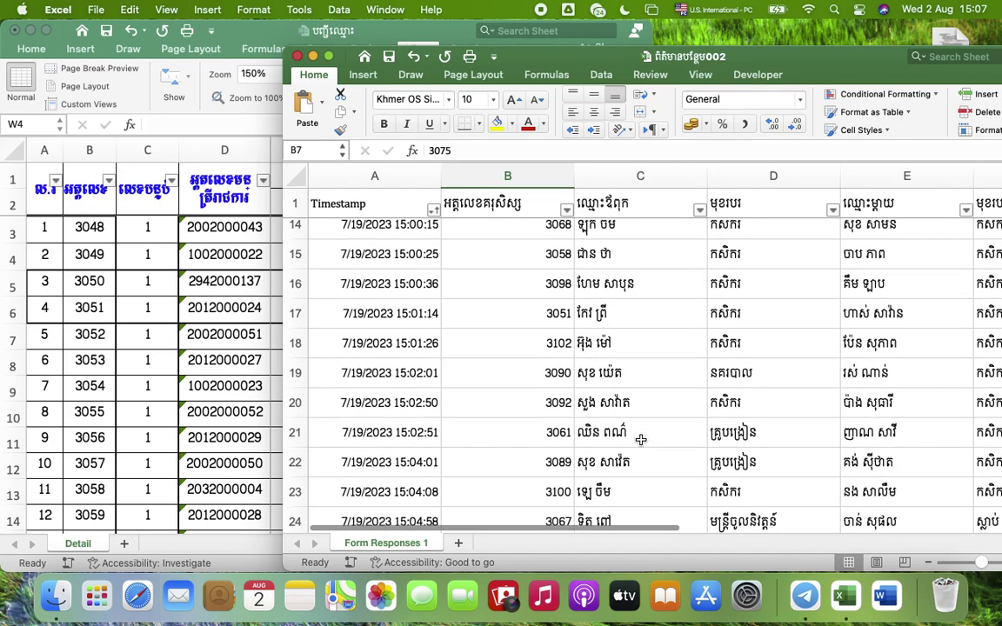
{"action": "scroll", "coordinate": [640, 441], "scroll_direction": "down", "scroll_amount": 5}
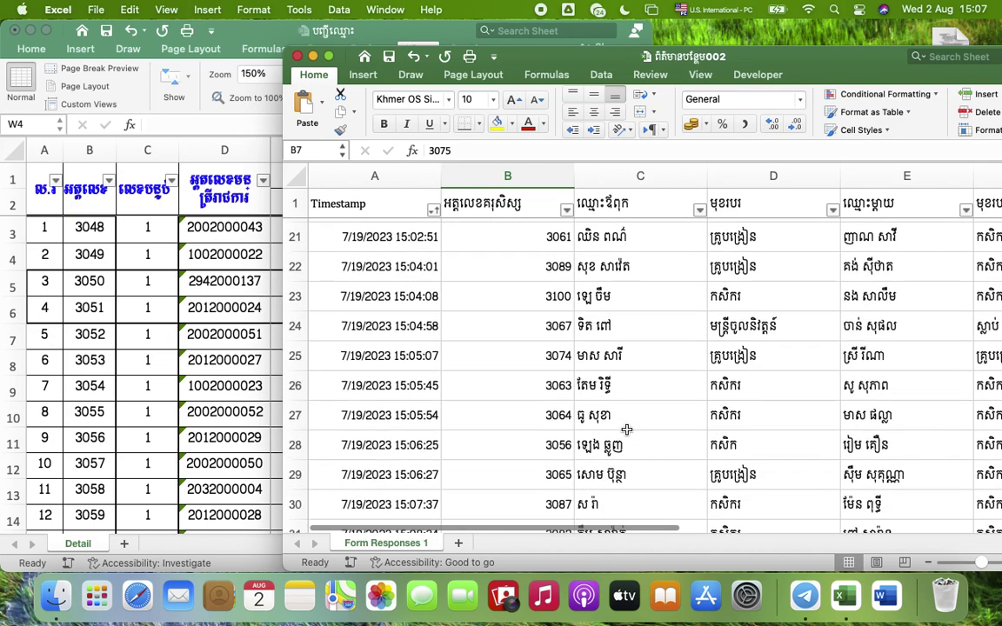
{"action": "scroll", "coordinate": [626, 430], "scroll_direction": "down", "scroll_amount": 11}
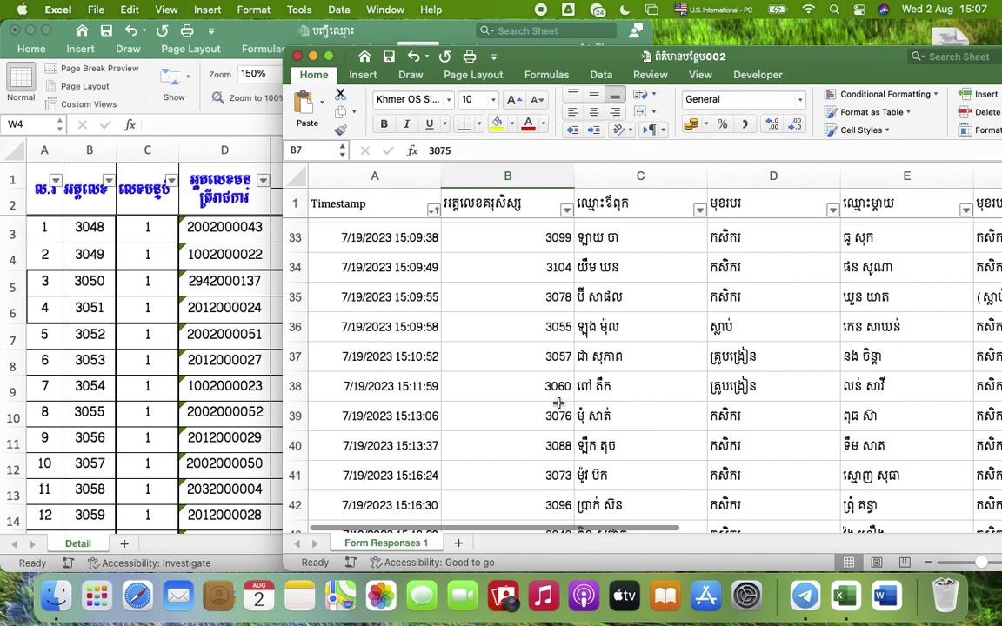
{"action": "scroll", "coordinate": [597, 367], "scroll_direction": "down", "scroll_amount": 6}
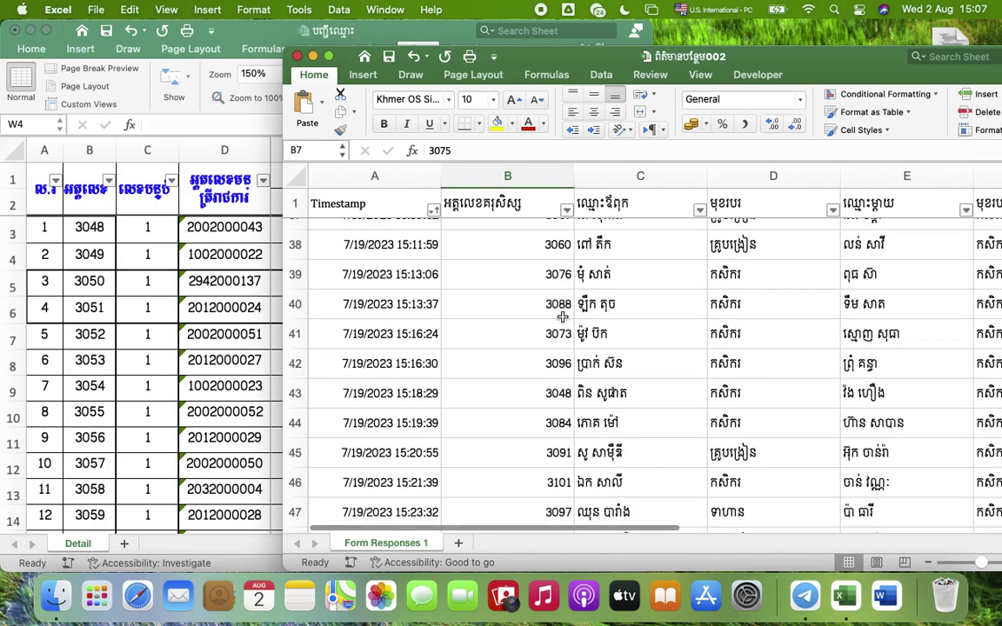
Step: Copy the parents' details in C43:F43 of the Form Responses 1 sheet and paste them into the Detail sheet from cell U3
{"action": "left_click_drag", "start_coordinate": [597, 373], "coordinate": [496, 364]}
{"action": "left_click_drag", "start_coordinate": [787, 529], "coordinate": [532, 536]}
{"action": "key", "text": "shift+Left"}
{"action": "key", "text": "shift+Left"}
{"action": "key", "text": "shift+Left"}
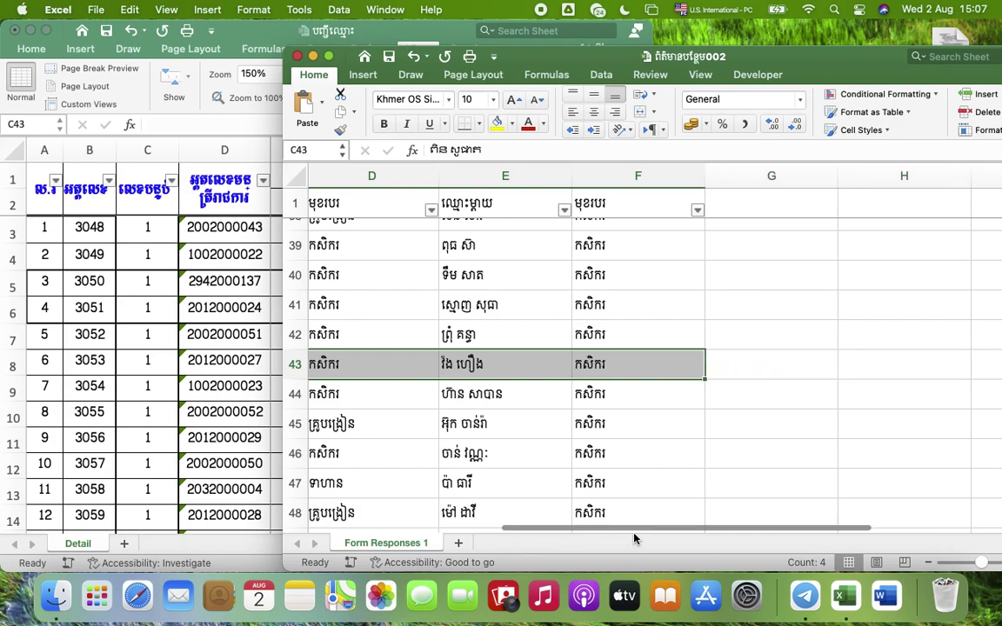
{"action": "left_click_drag", "start_coordinate": [637, 534], "coordinate": [348, 534]}
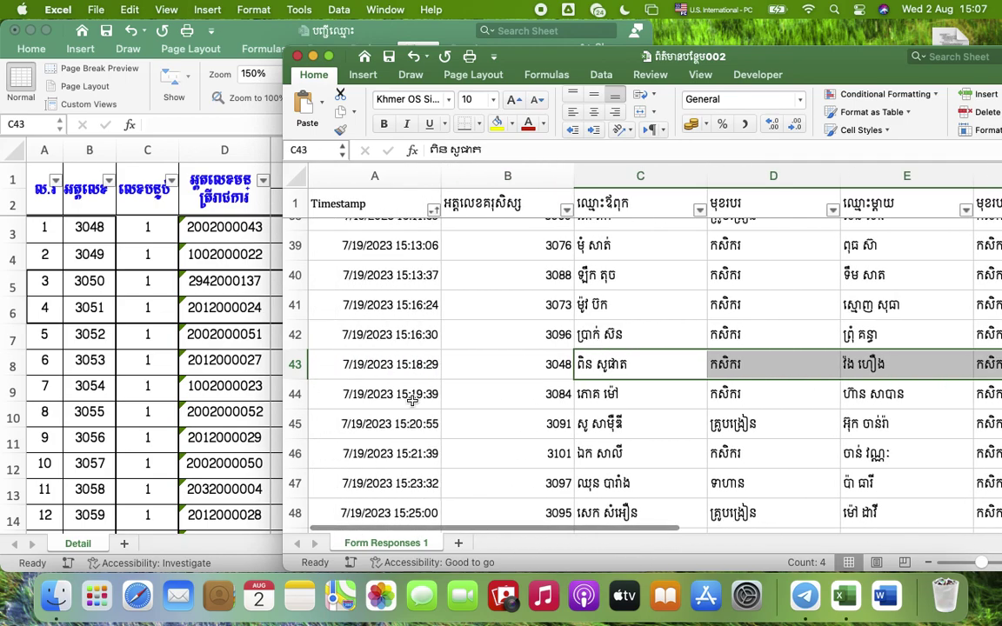
{"action": "key", "text": "cmd+c"}
{"action": "left_click", "coordinate": [242, 266]}
{"action": "left_click", "coordinate": [278, 230]}
{"action": "right_click", "coordinate": [289, 228]}
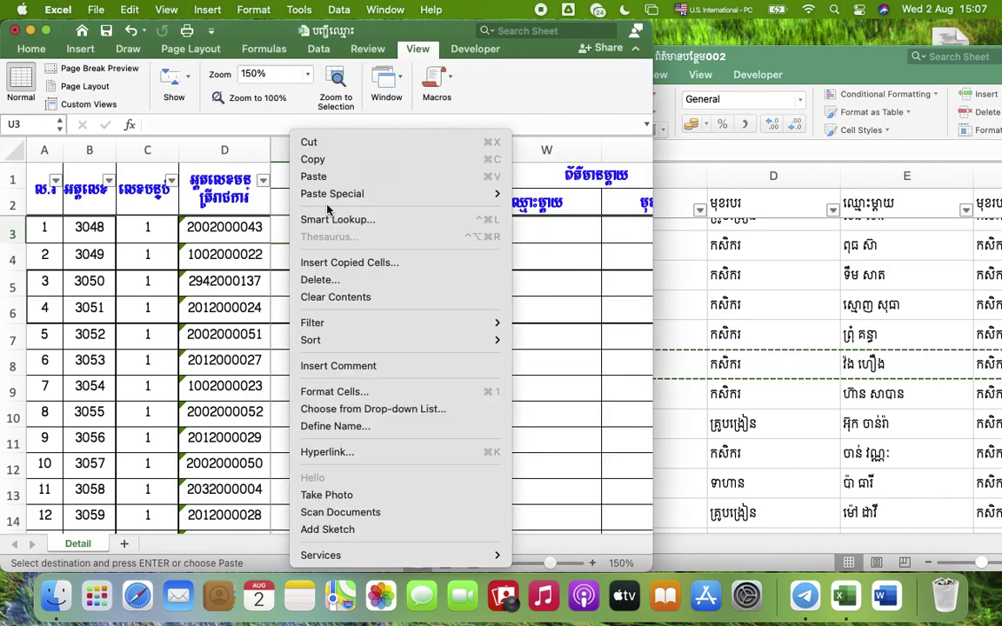
{"action": "left_click", "coordinate": [314, 176]}
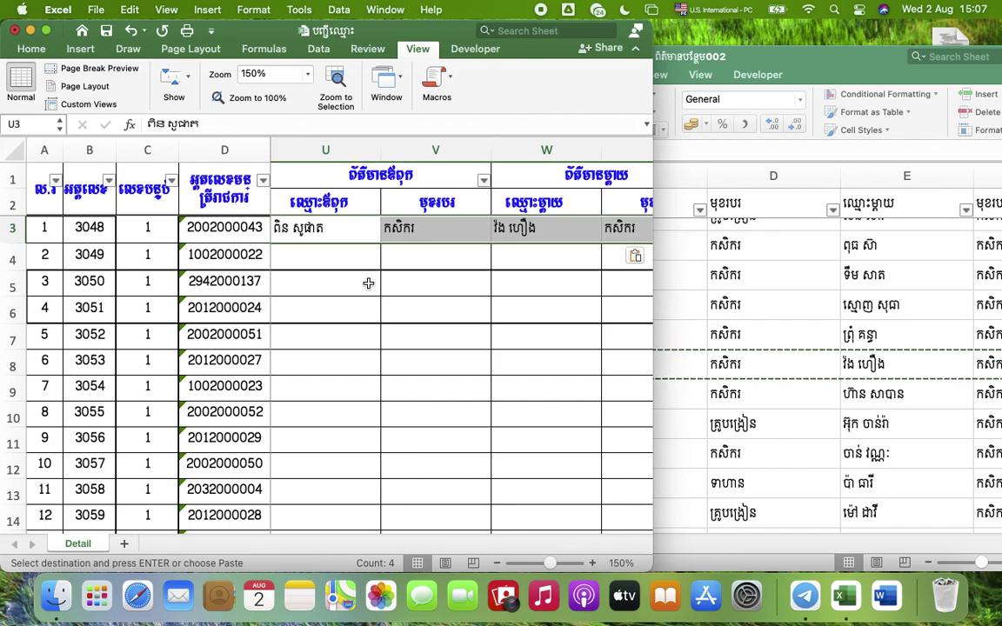
Step: Undo the last paste in row 3 of the Detail sheet and reselect cell U3
{"action": "key", "text": "super+z"}
{"action": "left_click", "coordinate": [353, 260]}
{"action": "left_click", "coordinate": [325, 225]}
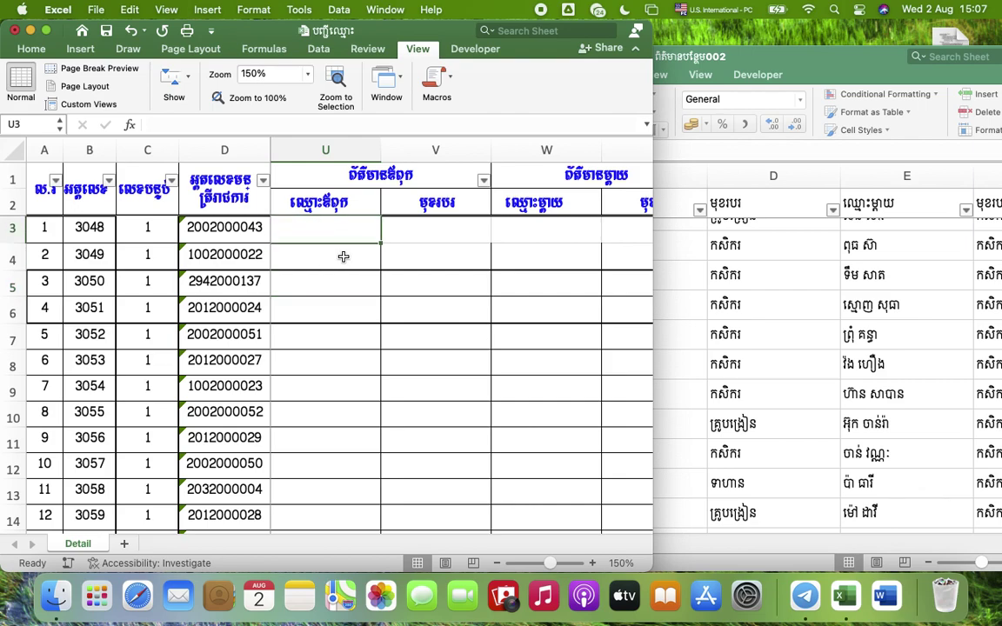
Step: Shift the ព័ត៌មានបន្ថែម002 workbook window to uncover column U of the Detail sheet, and select cell U3 there
{"action": "left_click", "coordinate": [780, 72]}
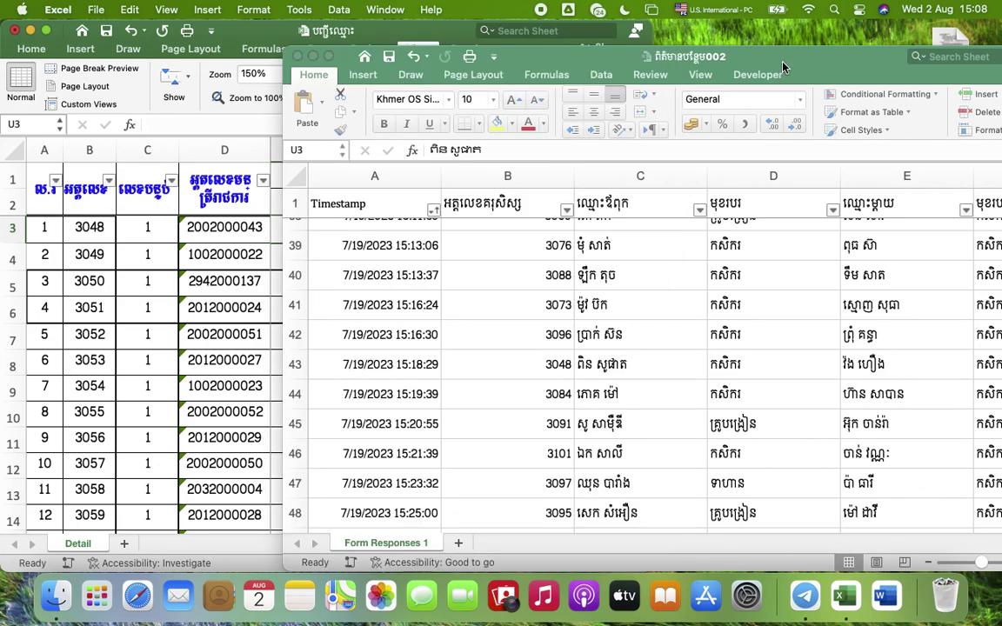
{"action": "left_click_drag", "start_coordinate": [557, 59], "coordinate": [672, 64]}
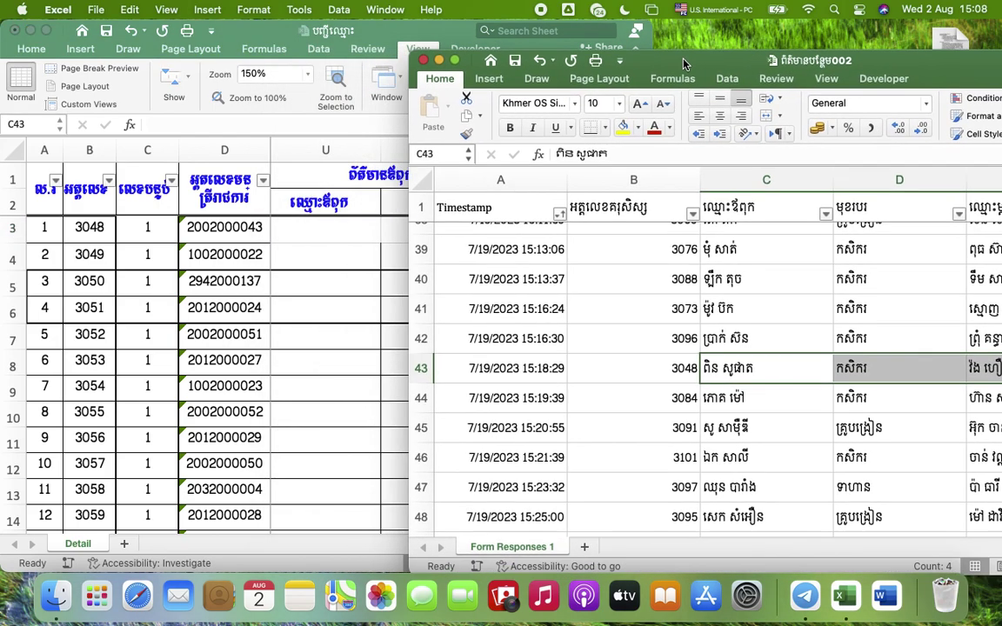
{"action": "left_click", "coordinate": [323, 228]}
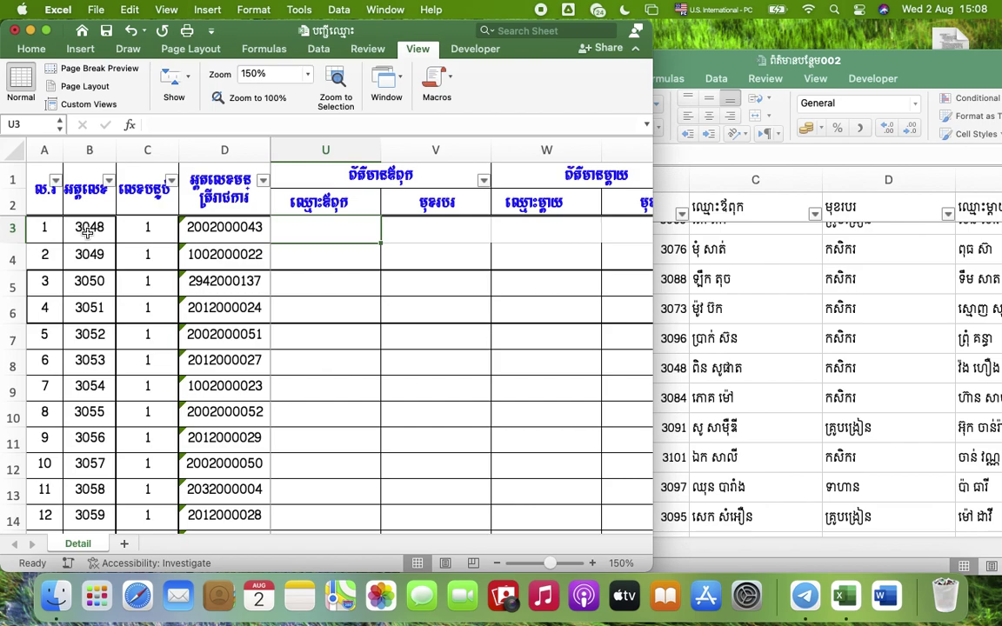
Step: Go back to the first records of the Form Responses 1 sheet and inspect the ID and father's name in row 2
{"action": "left_click", "coordinate": [698, 63]}
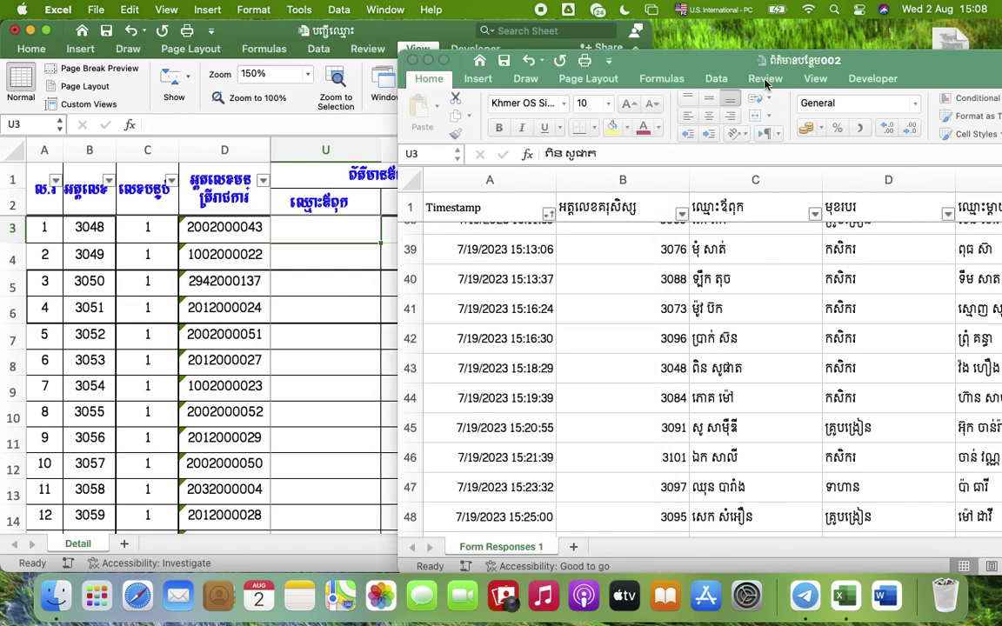
{"action": "left_click", "coordinate": [739, 368]}
{"action": "scroll", "coordinate": [650, 239], "scroll_direction": "down", "scroll_amount": 1}
{"action": "scroll", "coordinate": [652, 256], "scroll_direction": "up", "scroll_amount": 5}
{"action": "scroll", "coordinate": [654, 264], "scroll_direction": "up", "scroll_amount": 12}
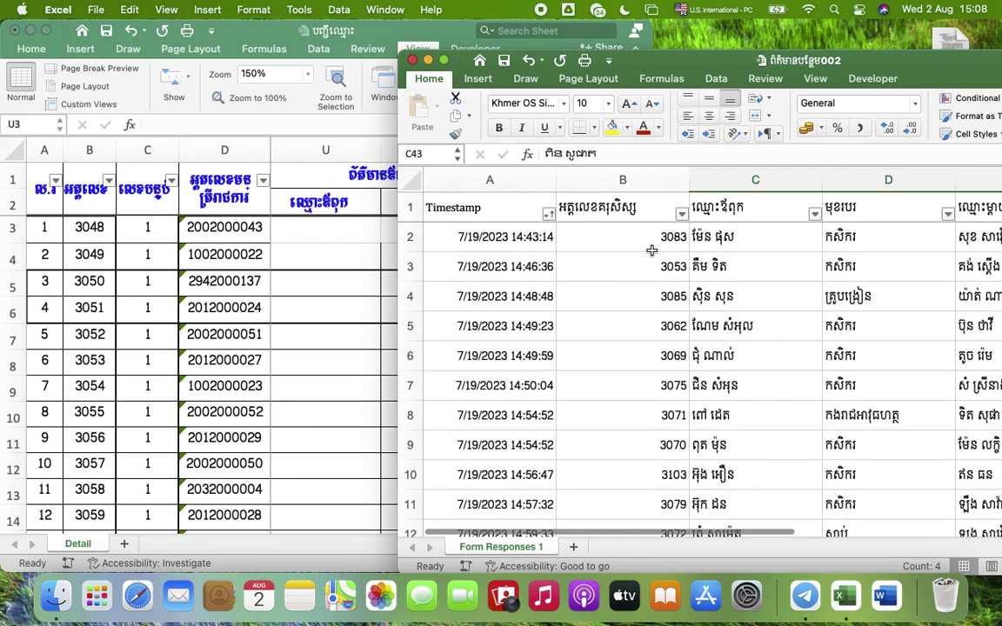
{"action": "left_click", "coordinate": [654, 239]}
{"action": "left_click", "coordinate": [735, 236]}
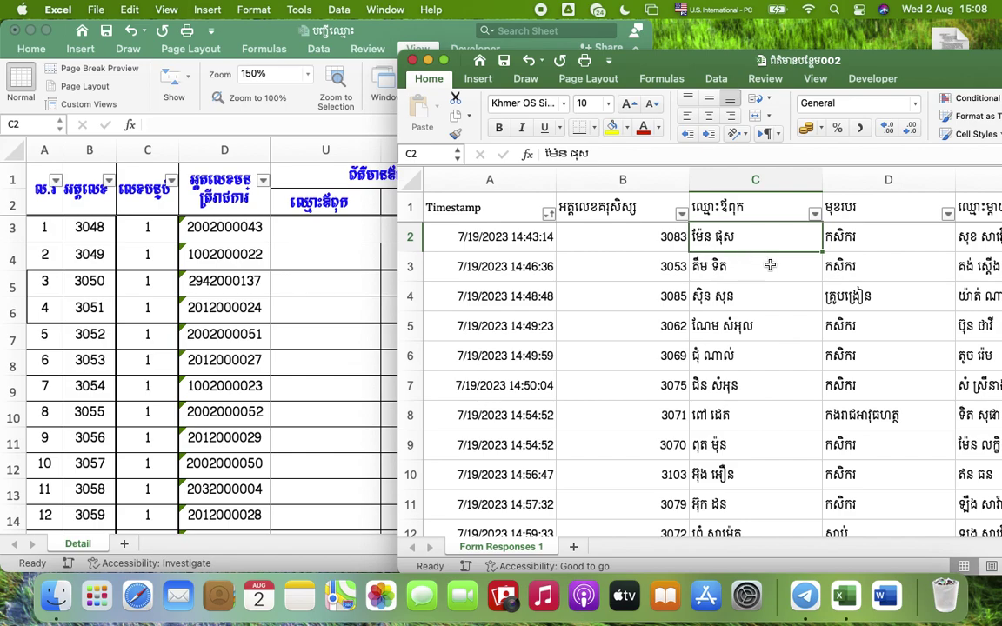
Step: Review the blank parent columns of the Detail sheet and compare its ID cell B3 with ID cell B2 of the Form Responses 1 sheet
{"action": "left_click", "coordinate": [323, 260]}
{"action": "scroll", "coordinate": [341, 313], "scroll_direction": "down", "scroll_amount": 5}
{"action": "scroll", "coordinate": [341, 313], "scroll_direction": "up", "scroll_amount": 5}
{"action": "scroll", "coordinate": [341, 313], "scroll_direction": "down", "scroll_amount": 10}
{"action": "scroll", "coordinate": [341, 305], "scroll_direction": "up", "scroll_amount": 2}
{"action": "scroll", "coordinate": [341, 306], "scroll_direction": "up", "scroll_amount": 6}
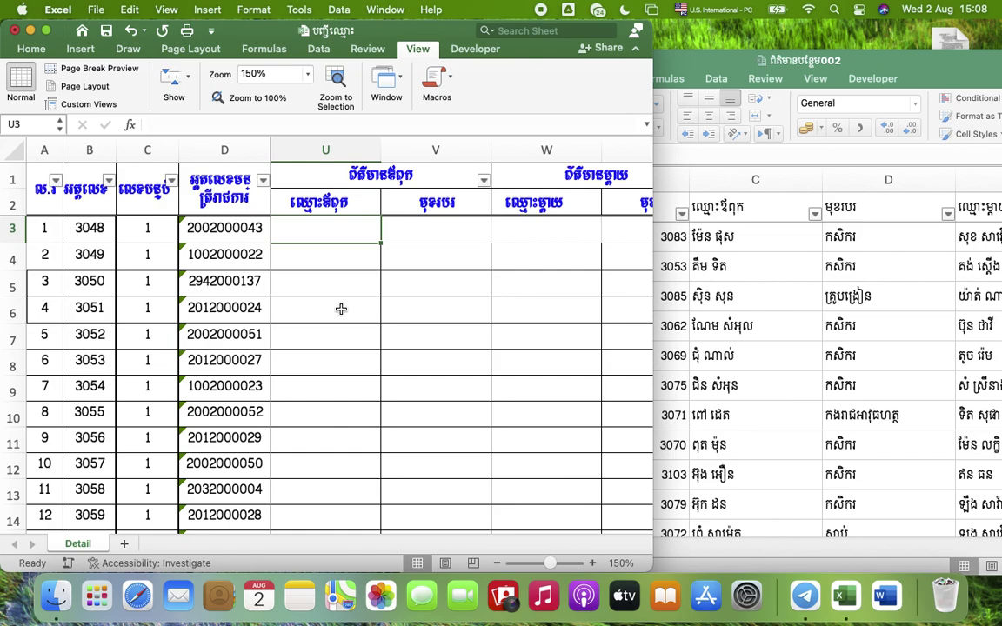
{"action": "left_click", "coordinate": [668, 246]}
{"action": "left_click", "coordinate": [635, 235]}
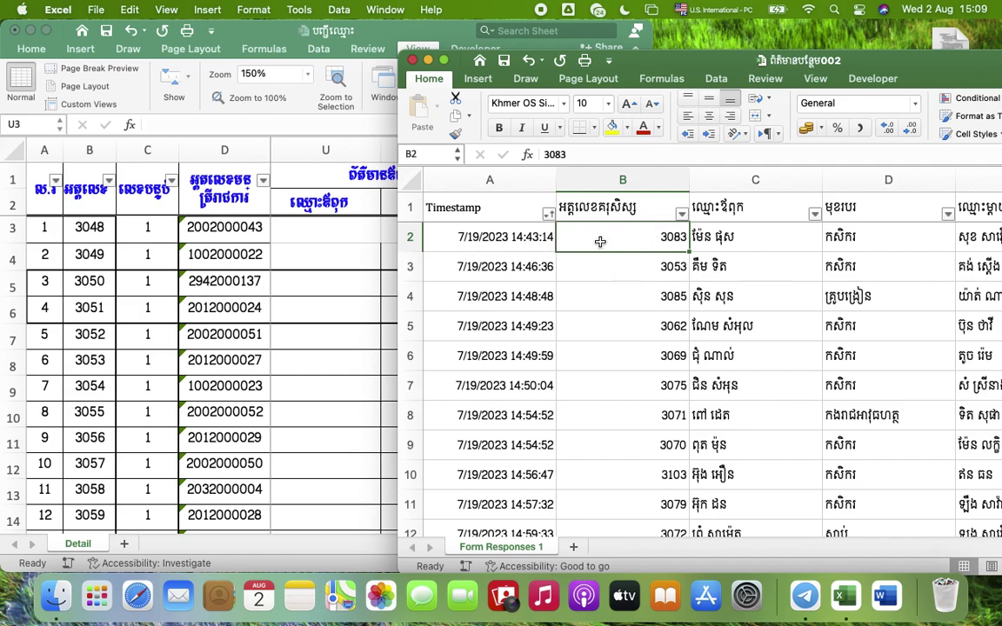
{"action": "left_click", "coordinate": [327, 246]}
{"action": "left_click", "coordinate": [327, 244]}
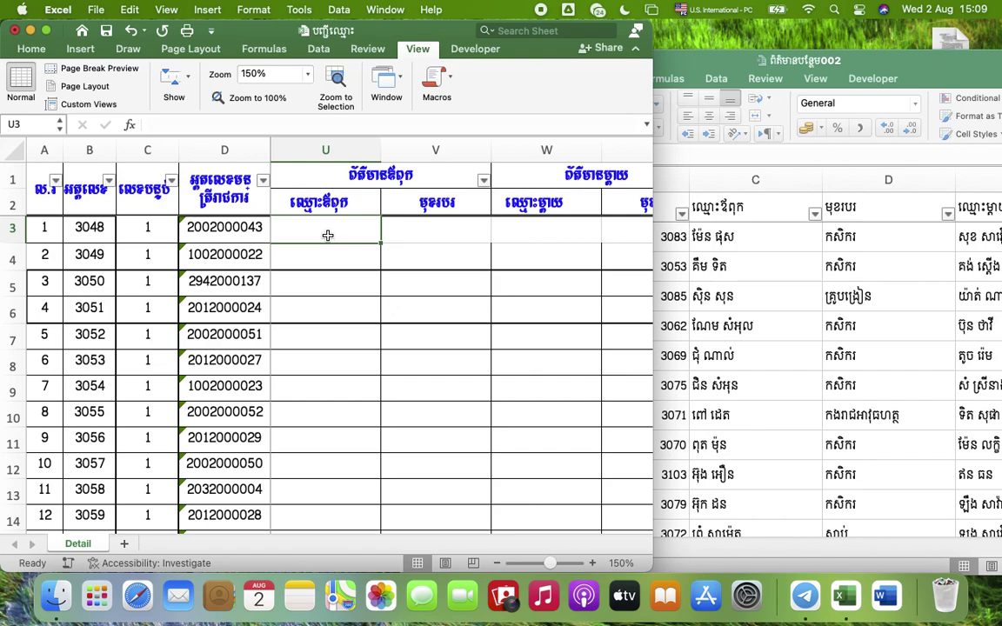
{"action": "left_click", "coordinate": [97, 224]}
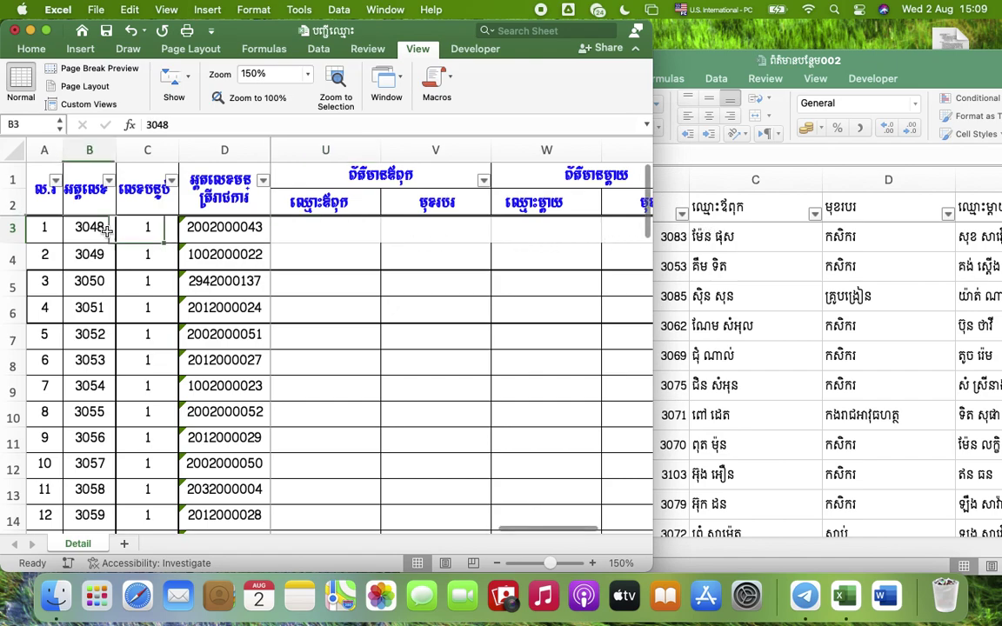
{"action": "left_click", "coordinate": [721, 233]}
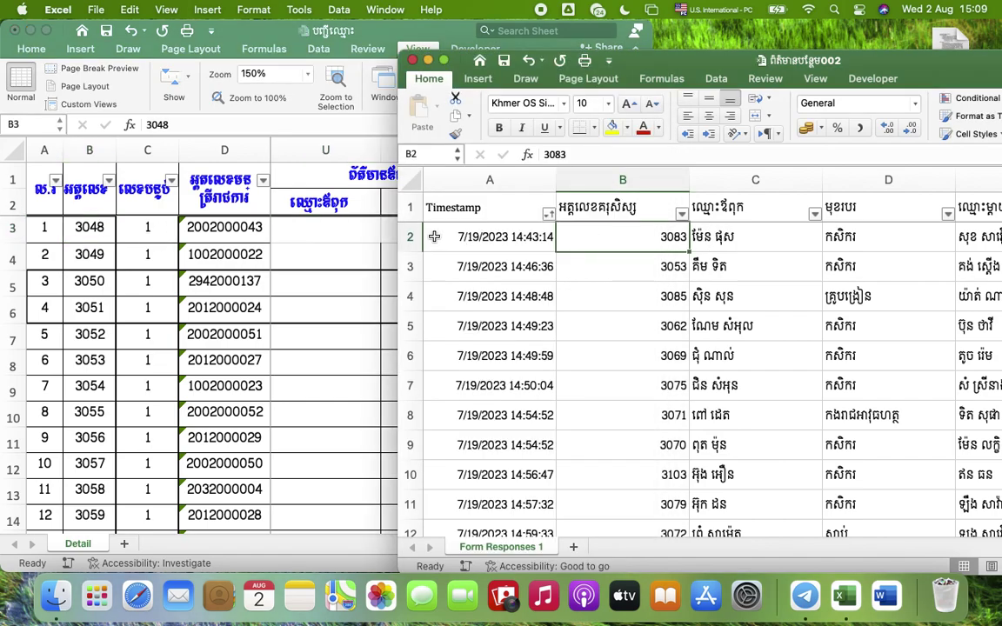
Step: Start a VLOOKUP formula in cell U3 of the Detail sheet with B3 as the lookup value
{"action": "left_click", "coordinate": [224, 253]}
{"action": "left_click", "coordinate": [334, 228]}
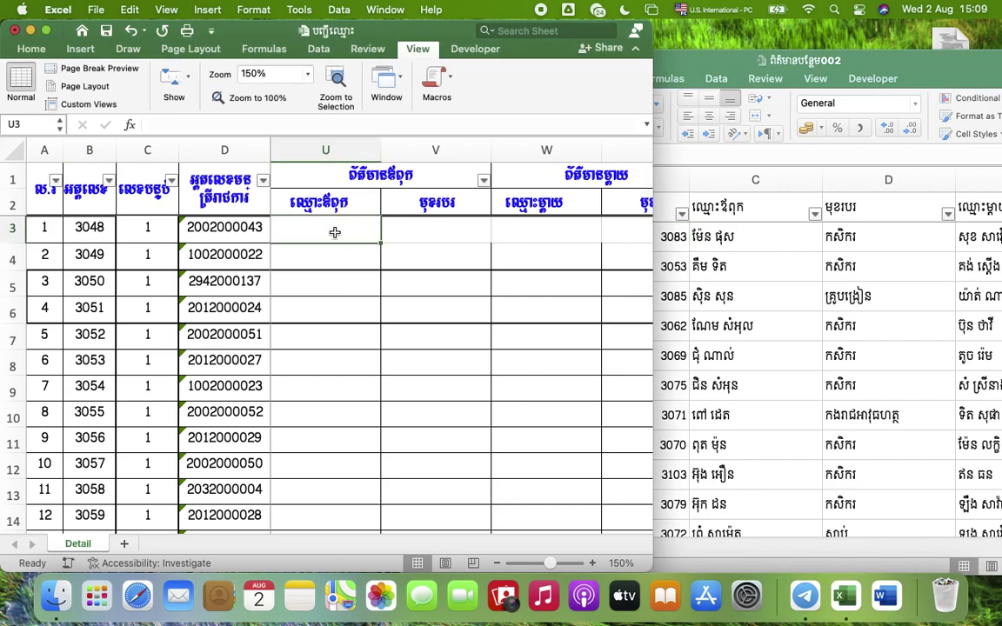
{"action": "type", "text": "=V"}
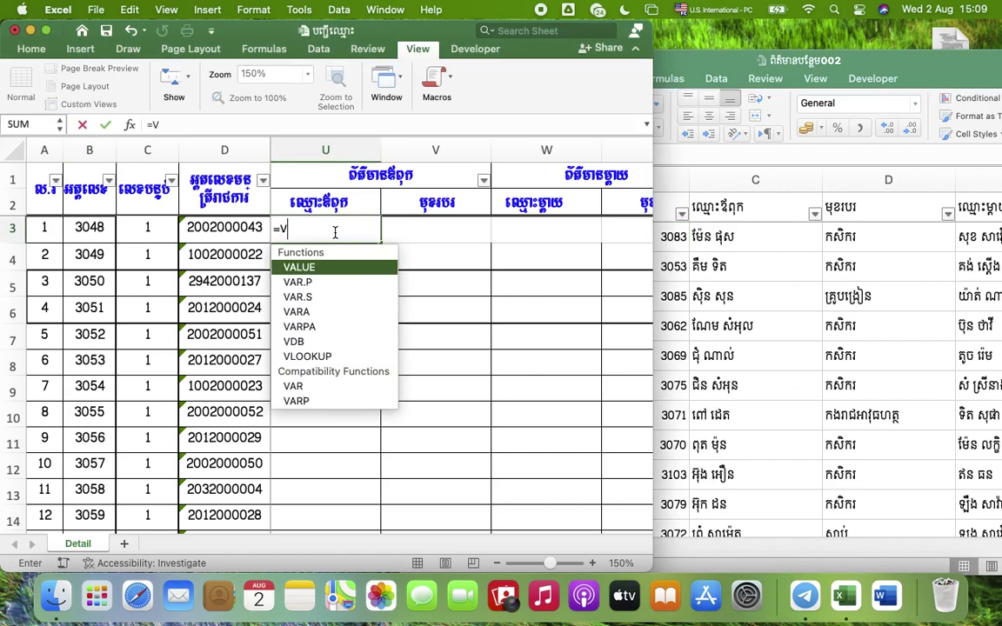
{"action": "type", "text": "LOOK"}
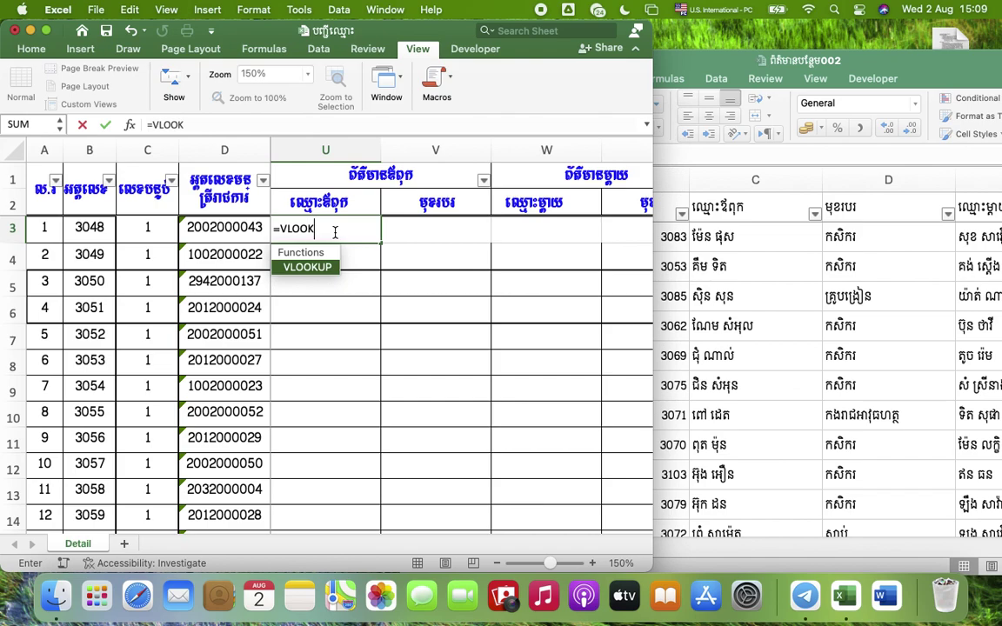
{"action": "type", "text": "UP("}
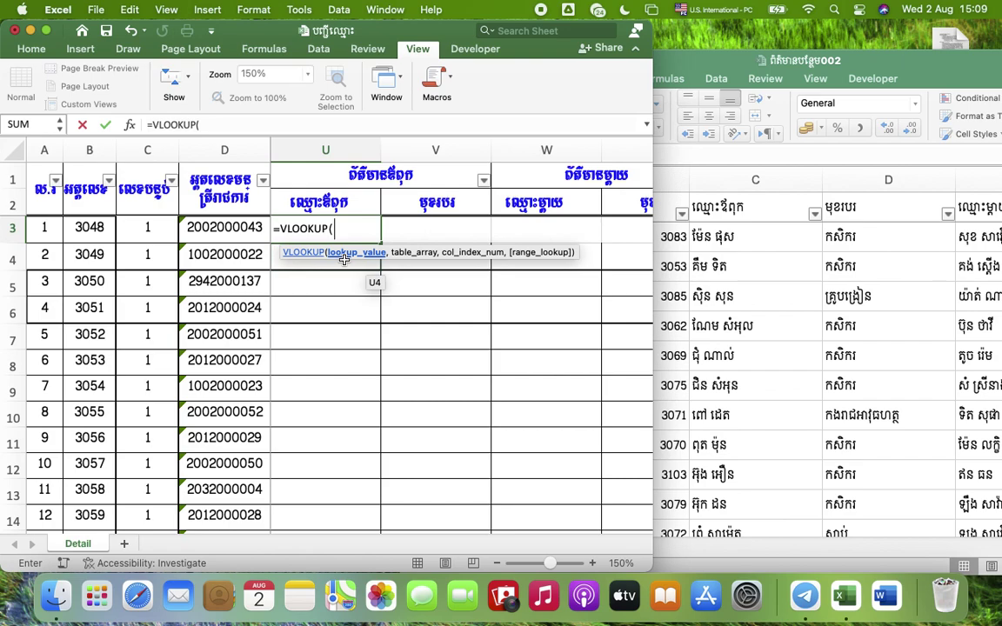
{"action": "left_click", "coordinate": [86, 228]}
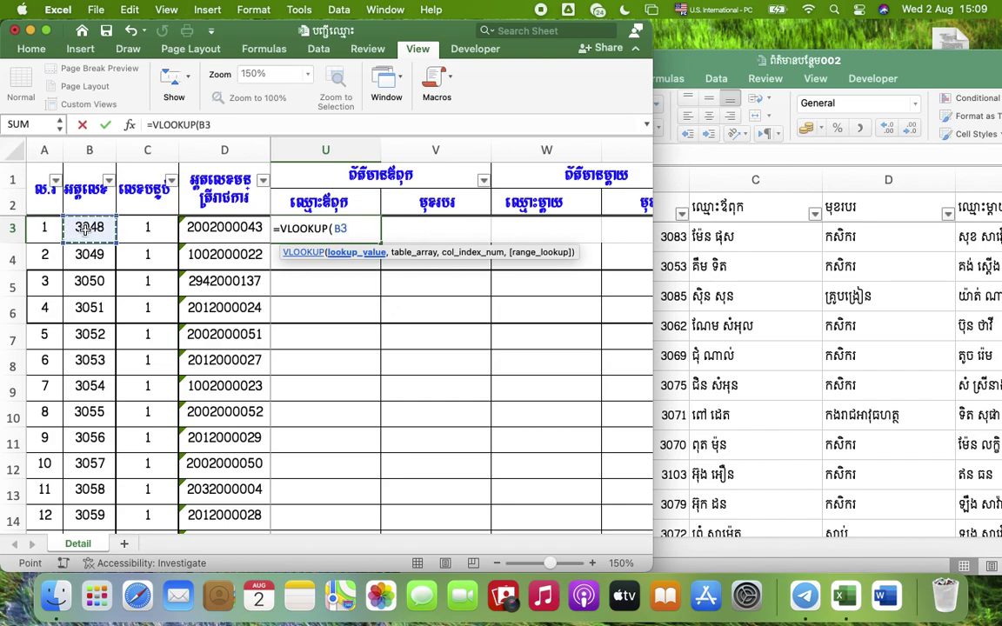
{"action": "type", "text": ","}
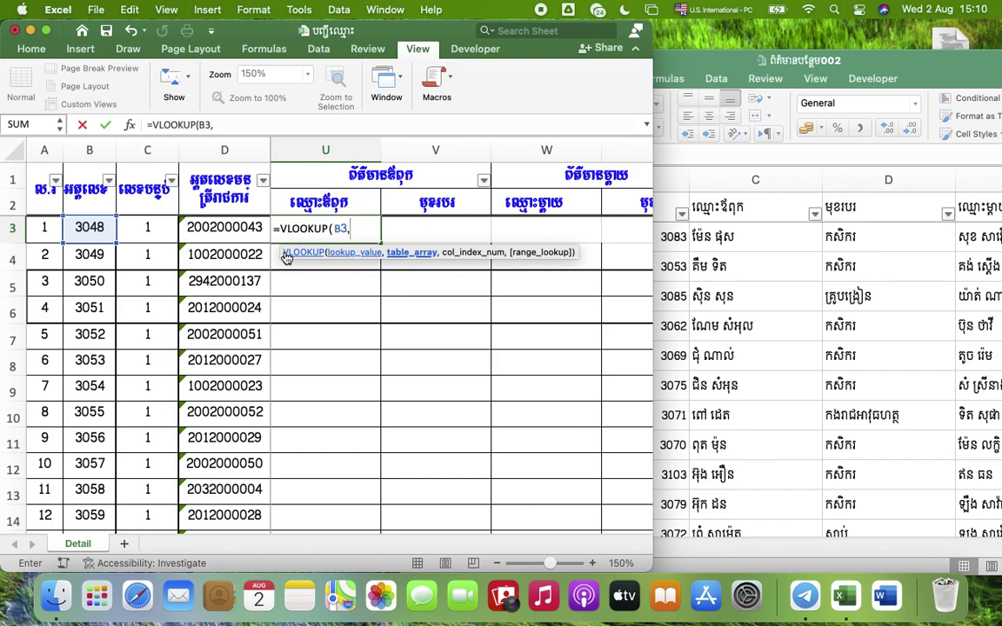
Step: Set the VLOOKUP table array to $B$2:$F$59 on the Form Responses 1 sheet of ព័ត៌មានបន្ថែម002.xlsx, followed by a comma
{"action": "left_click", "coordinate": [814, 69]}
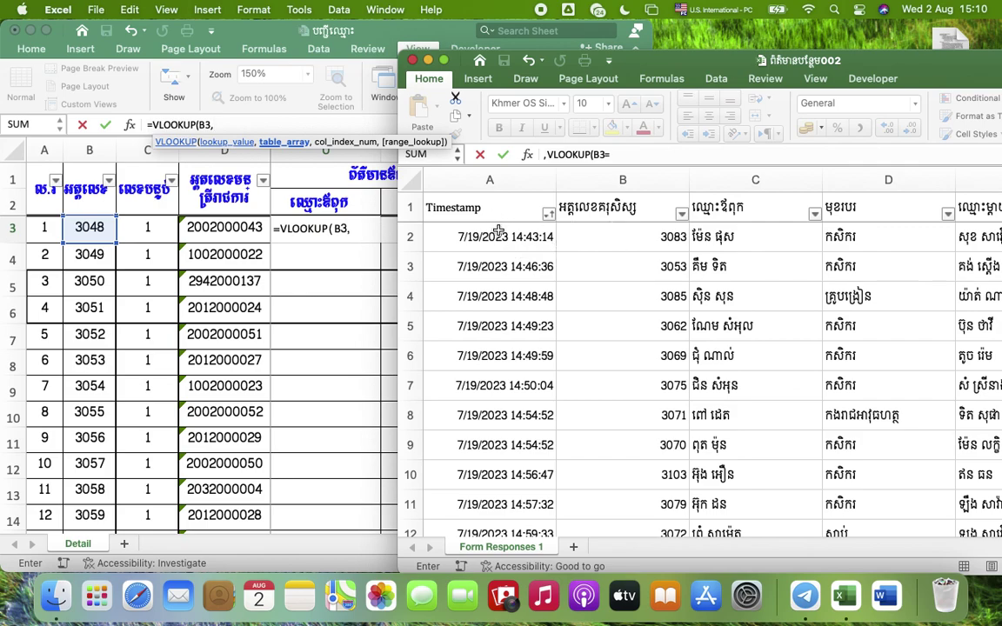
{"action": "scroll", "coordinate": [588, 209], "scroll_direction": "down", "scroll_amount": 1}
{"action": "scroll", "coordinate": [587, 207], "scroll_direction": "up", "scroll_amount": 1}
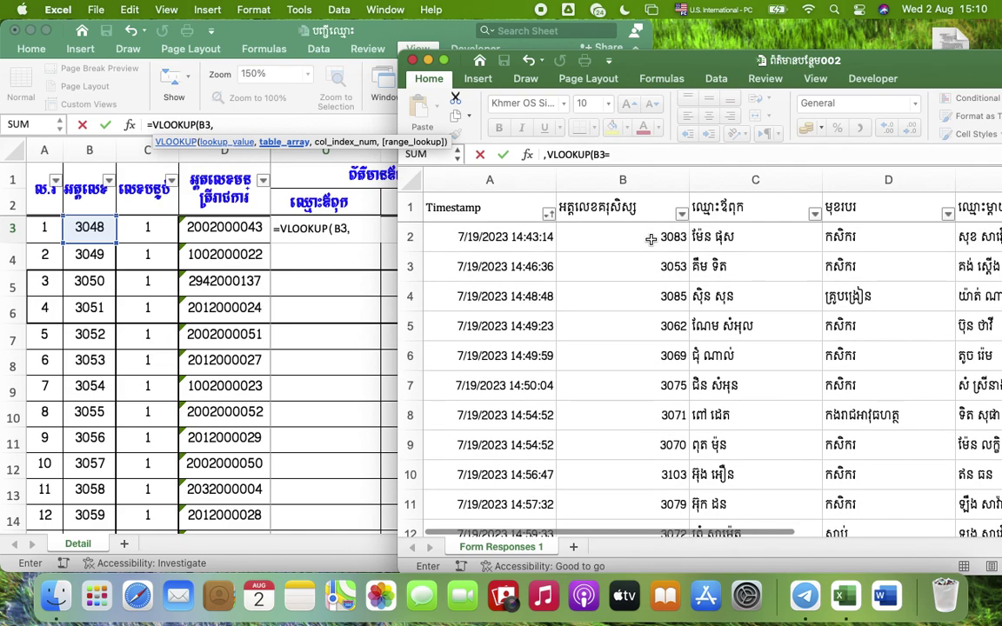
{"action": "left_click", "coordinate": [658, 236]}
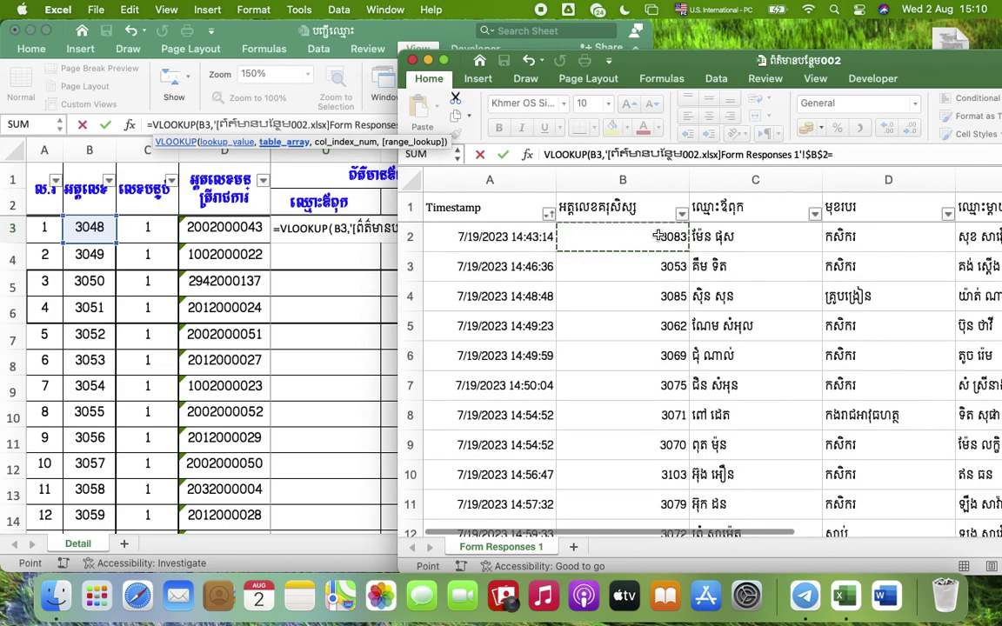
{"action": "left_click_drag", "start_coordinate": [658, 235], "coordinate": [910, 409]}
{"action": "scroll", "coordinate": [885, 252], "scroll_direction": "right", "scroll_amount": 2}
{"action": "scroll", "coordinate": [877, 543], "scroll_direction": "left", "scroll_amount": 5}
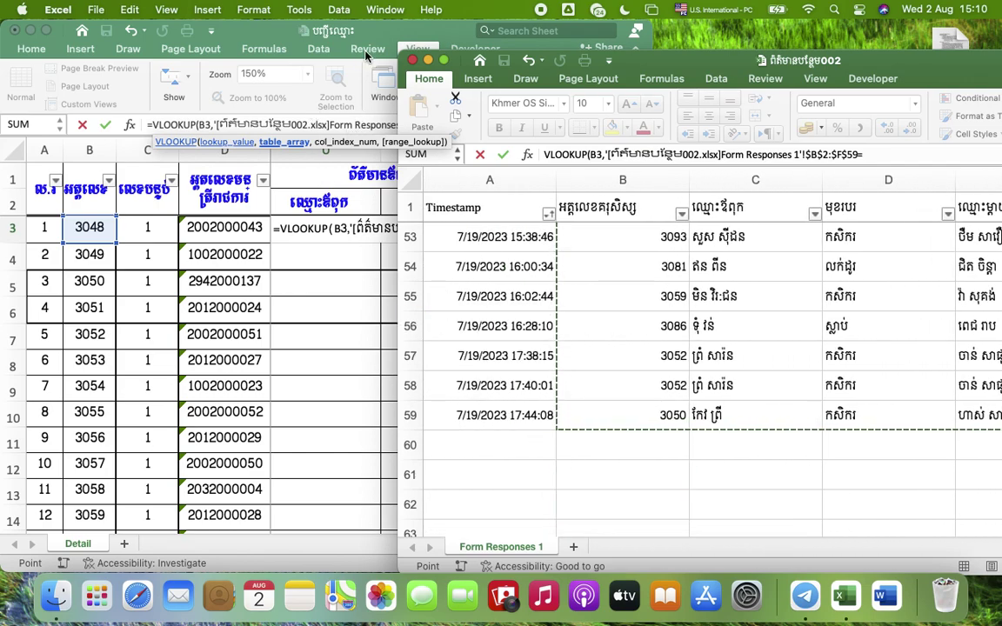
{"action": "left_click", "coordinate": [386, 33]}
{"action": "type", "text": ","}
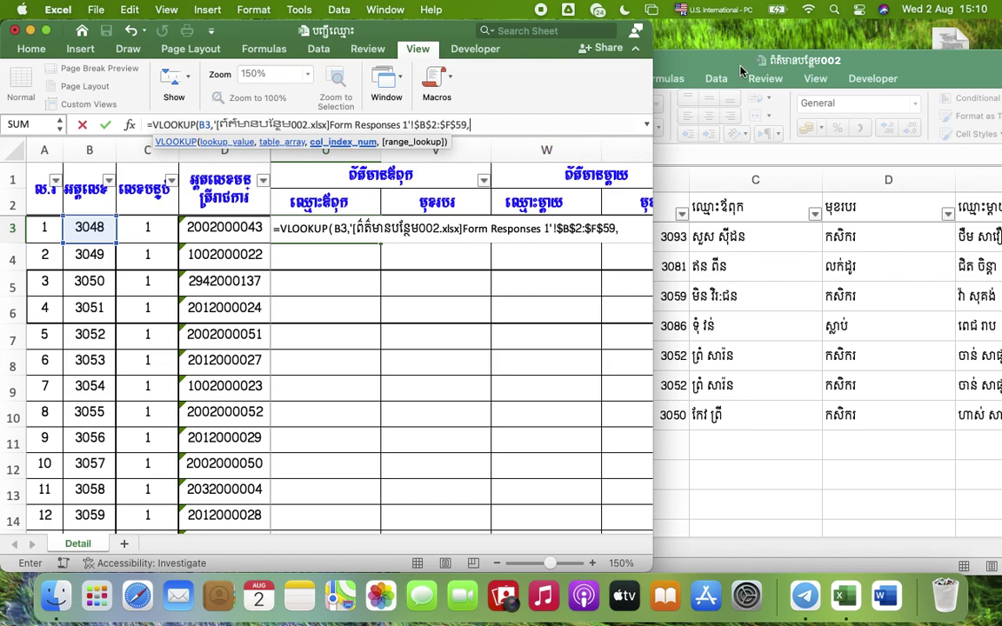
Step: Check the father's name column's position in the Form Responses 1 lookup range, and return to the VLOOKUP formula's column index argument
{"action": "left_click", "coordinate": [704, 70]}
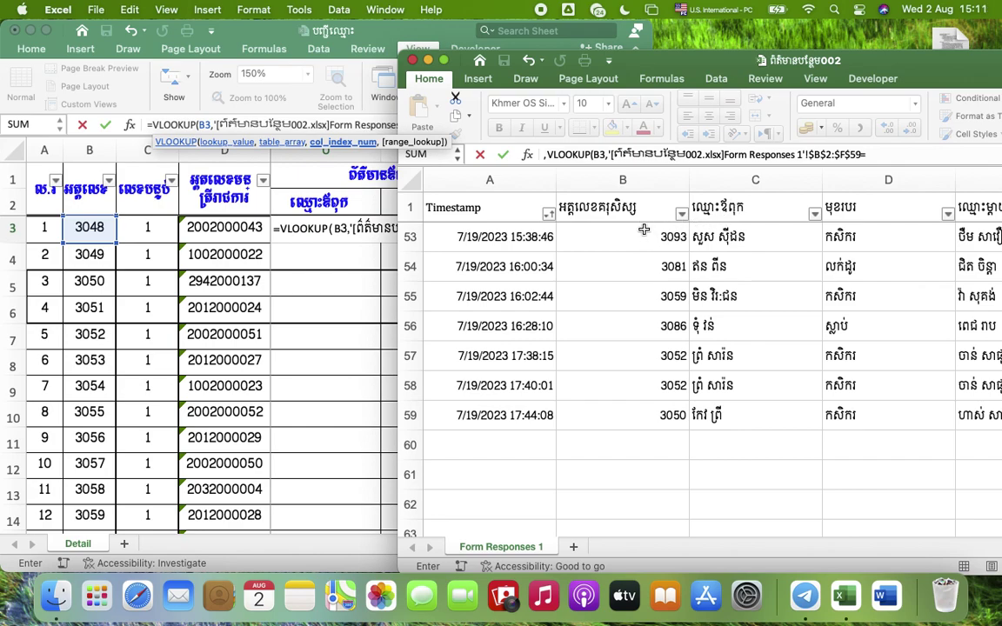
{"action": "left_click", "coordinate": [744, 182]}
{"action": "left_click", "coordinate": [242, 33]}
{"action": "type", "text": ","}
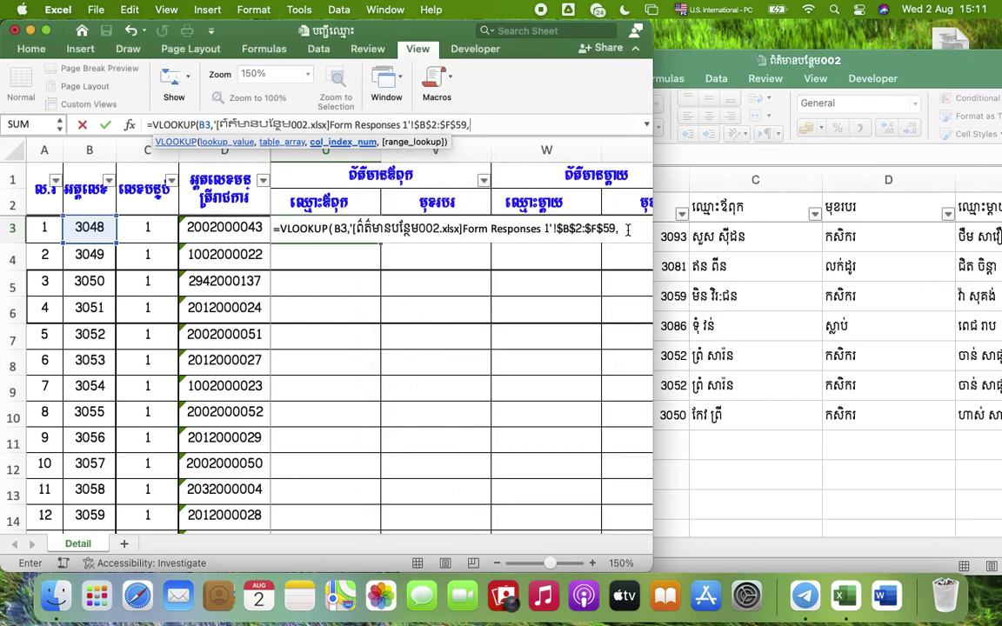
Step: Complete the VLOOKUP formula in U3 with column index 2 and FALSE() for an exact match
{"action": "type", "text": "2,"}
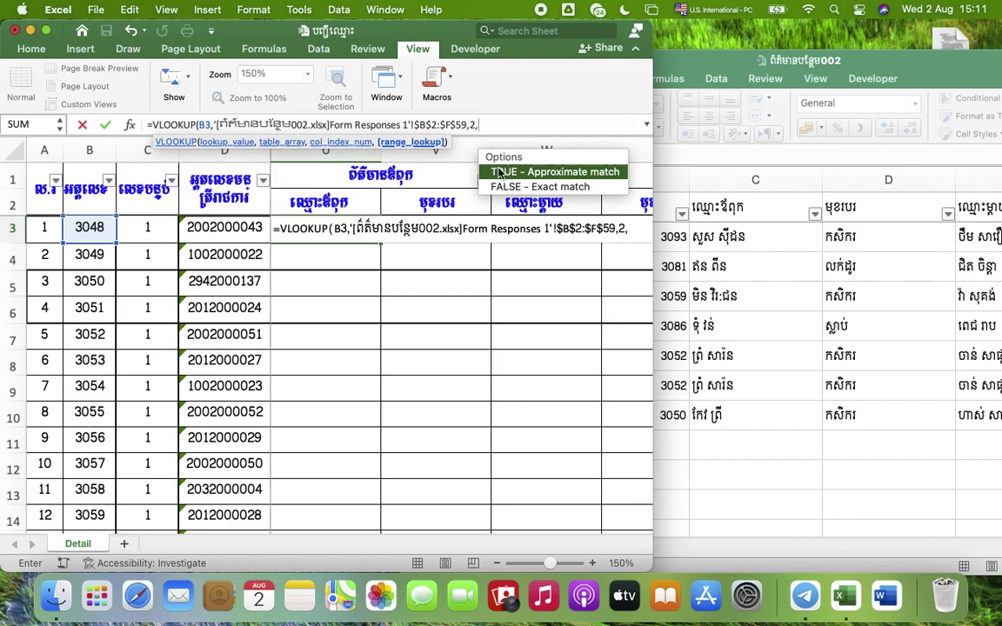
{"action": "key", "text": "Down"}
{"action": "key", "text": "Up"}
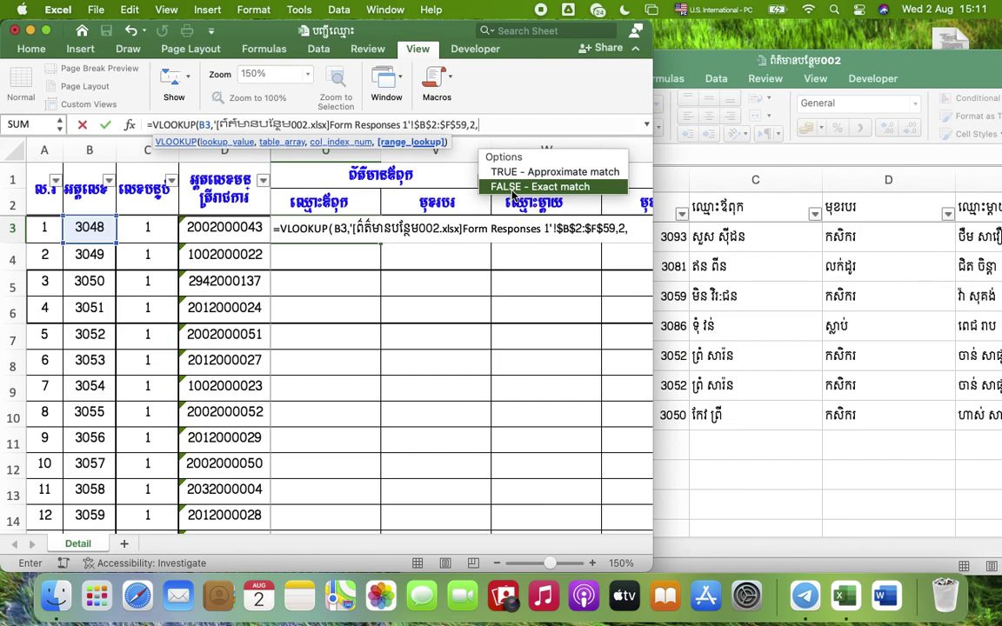
{"action": "type", "text": "fa"}
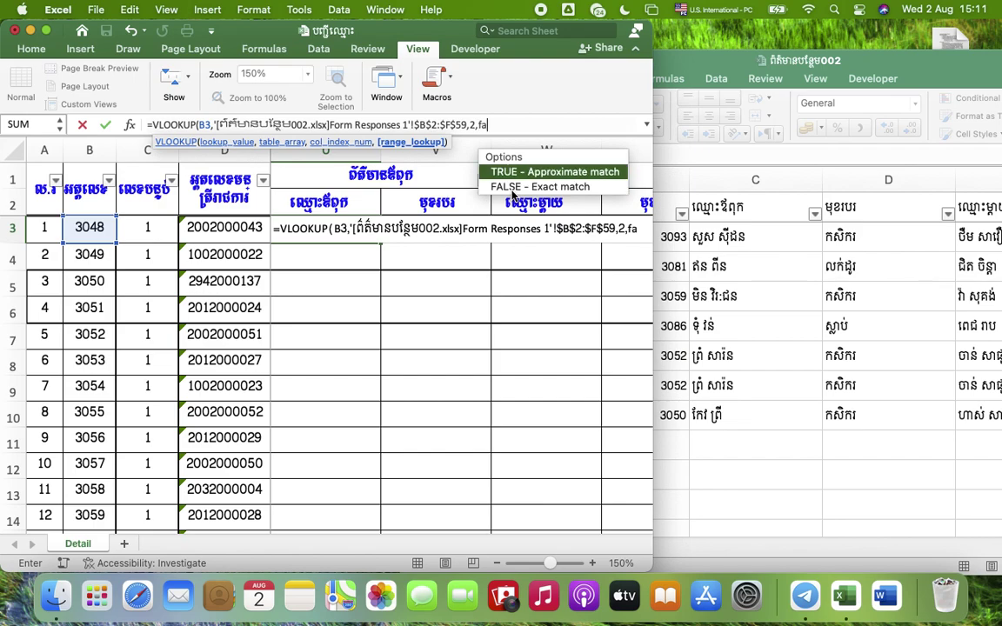
{"action": "type", "text": "lse()"}
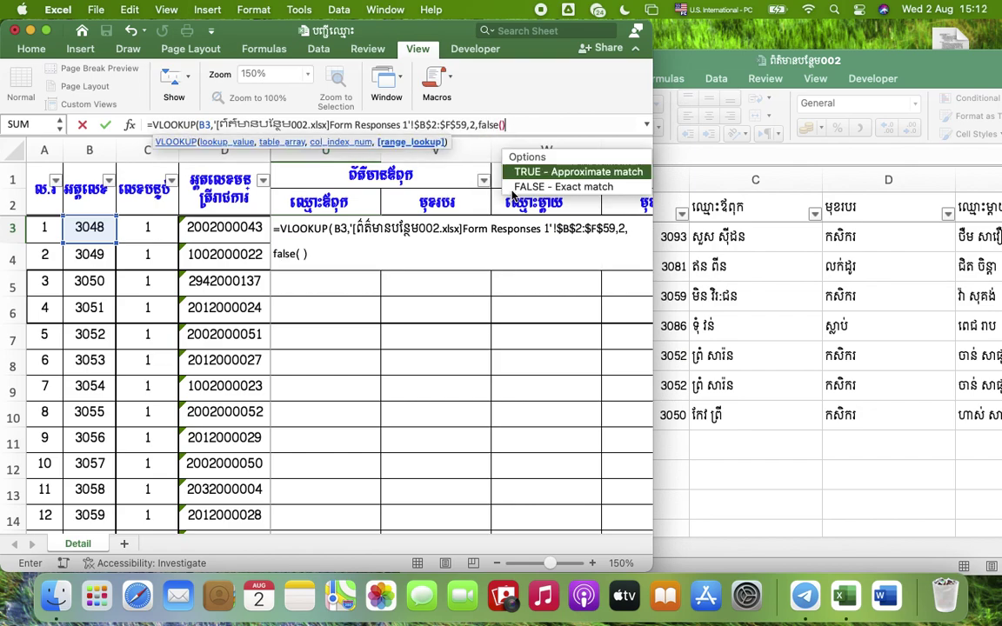
{"action": "type", "text": ")"}
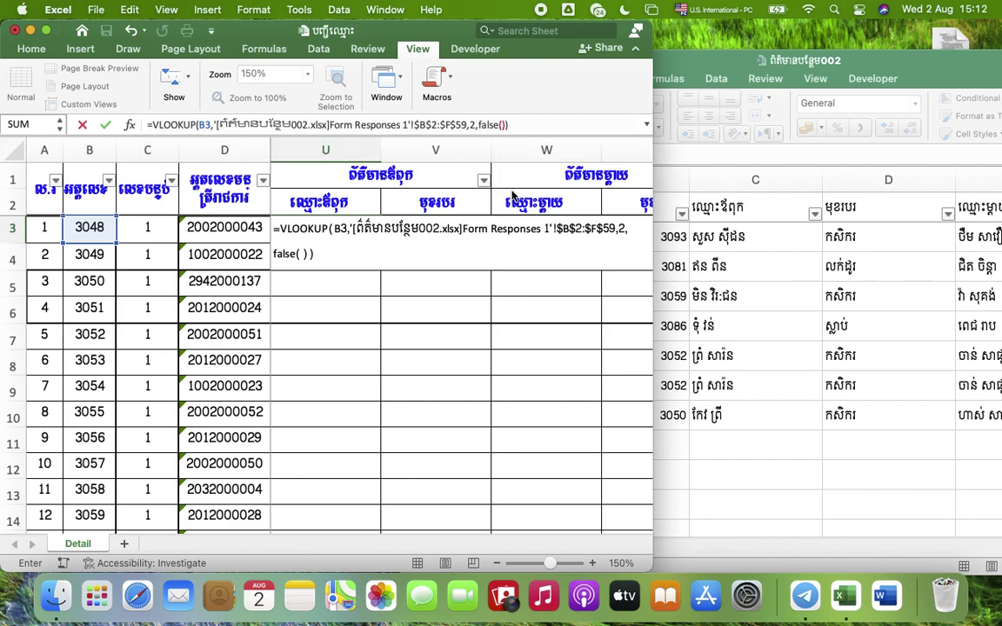
{"action": "key", "text": "Return"}
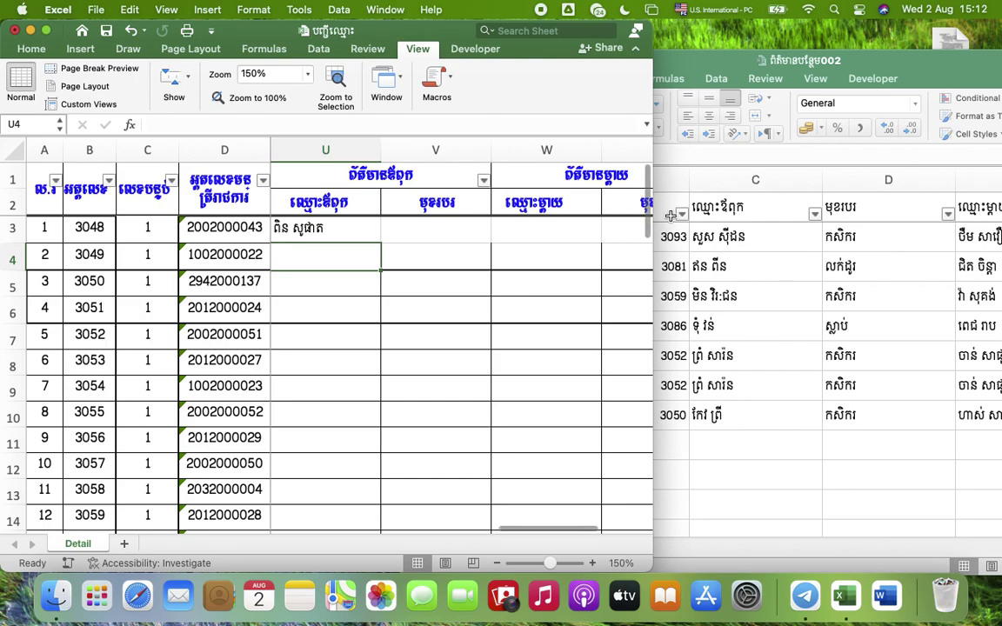
Step: Find the Form Responses 1 row whose ID matches Detail cell B3 to compare the father's name with U3
{"action": "left_click", "coordinate": [749, 306]}
{"action": "scroll", "coordinate": [668, 285], "scroll_direction": "up", "scroll_amount": 3}
{"action": "scroll", "coordinate": [667, 285], "scroll_direction": "up", "scroll_amount": 1}
{"action": "scroll", "coordinate": [669, 281], "scroll_direction": "up", "scroll_amount": 3}
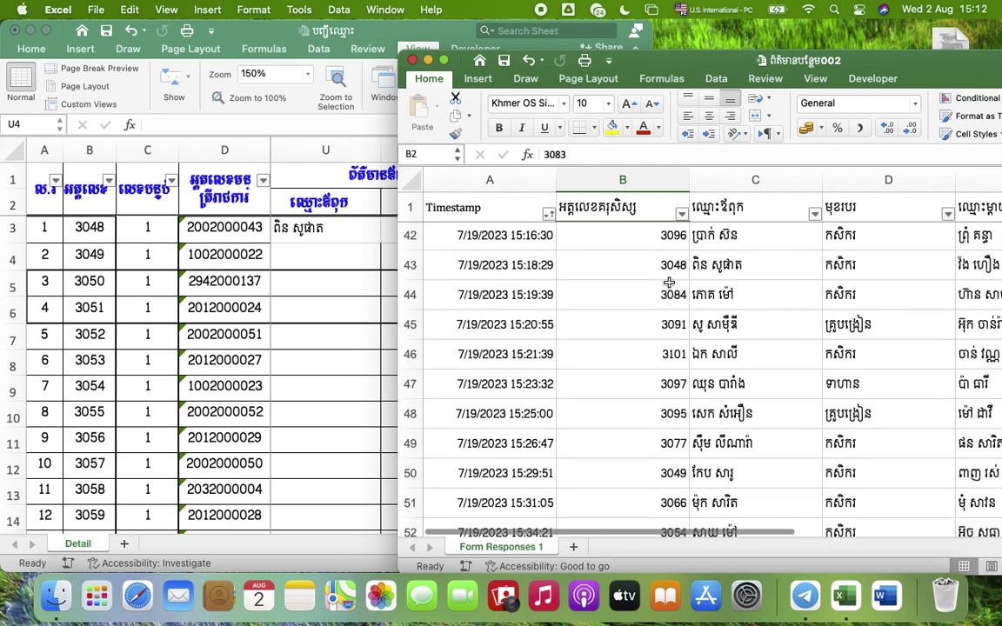
{"action": "left_click", "coordinate": [657, 277]}
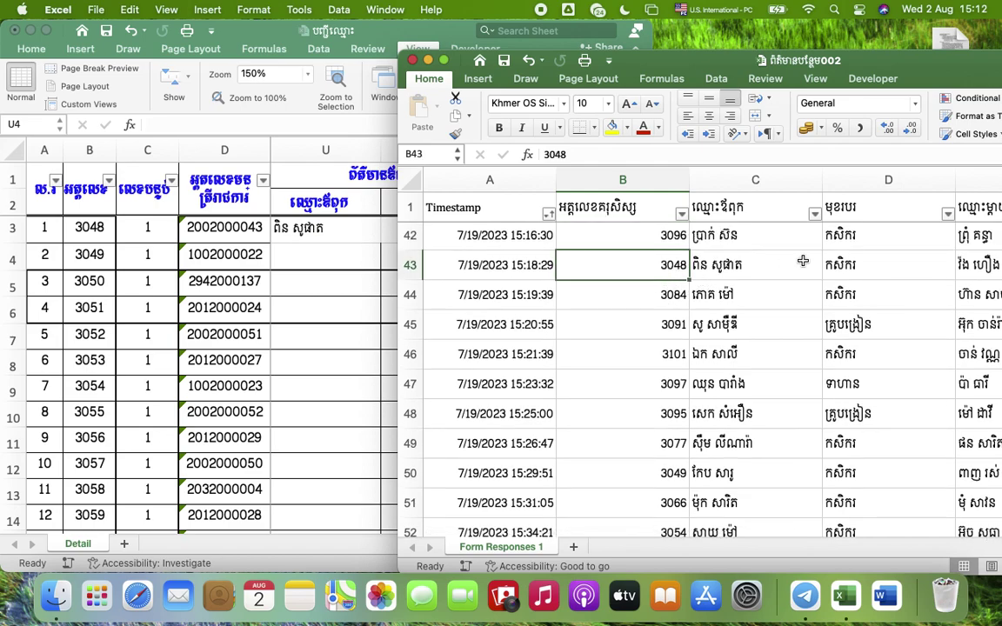
Step: Copy the full VLOOKUP formula text from cell U3 of the Detail sheet without altering the cell
{"action": "left_click", "coordinate": [330, 226]}
{"action": "left_click", "coordinate": [454, 225]}
{"action": "left_click", "coordinate": [340, 224]}
{"action": "left_click_drag", "start_coordinate": [522, 124], "coordinate": [48, 128]}
{"action": "key", "text": "super+c"}
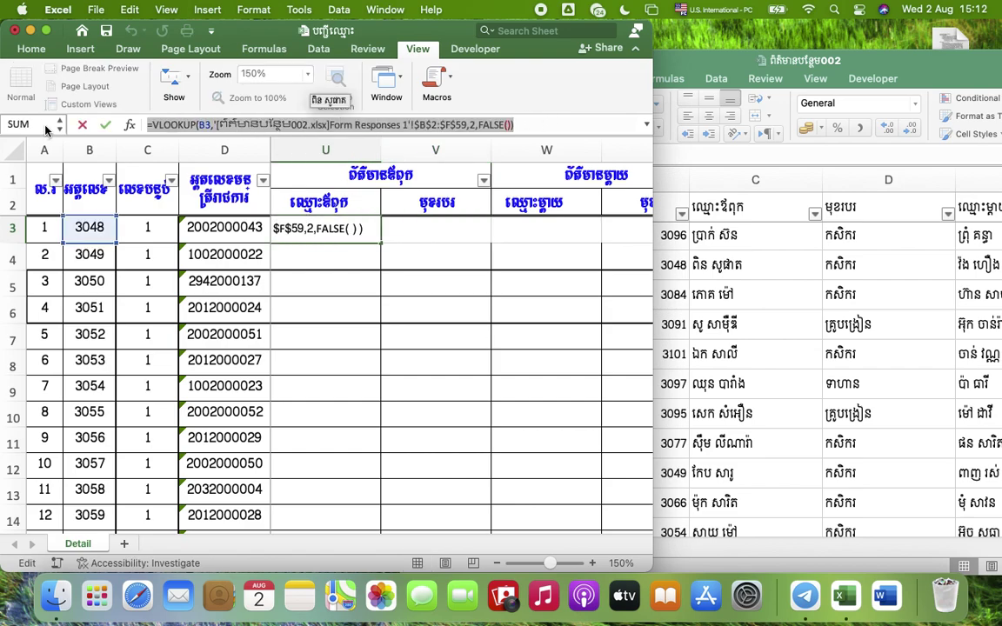
{"action": "key", "text": "Escape"}
Step: Paste the copied VLOOKUP formula into V3 for the father's occupation and set its column index to 3
{"action": "left_click", "coordinate": [411, 220]}
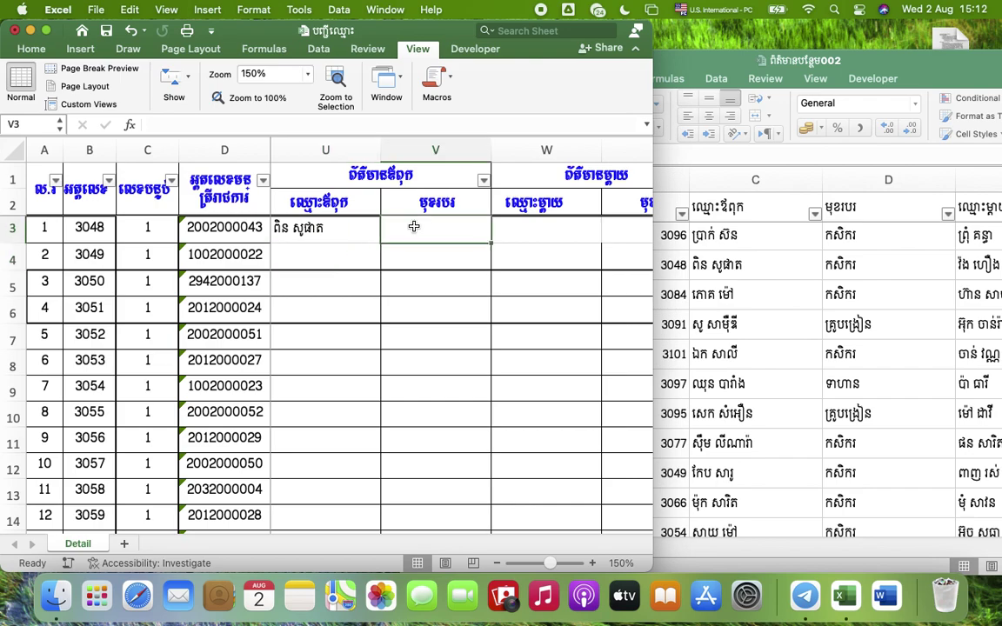
{"action": "double_click", "coordinate": [414, 227]}
{"action": "key", "text": "super+v"}
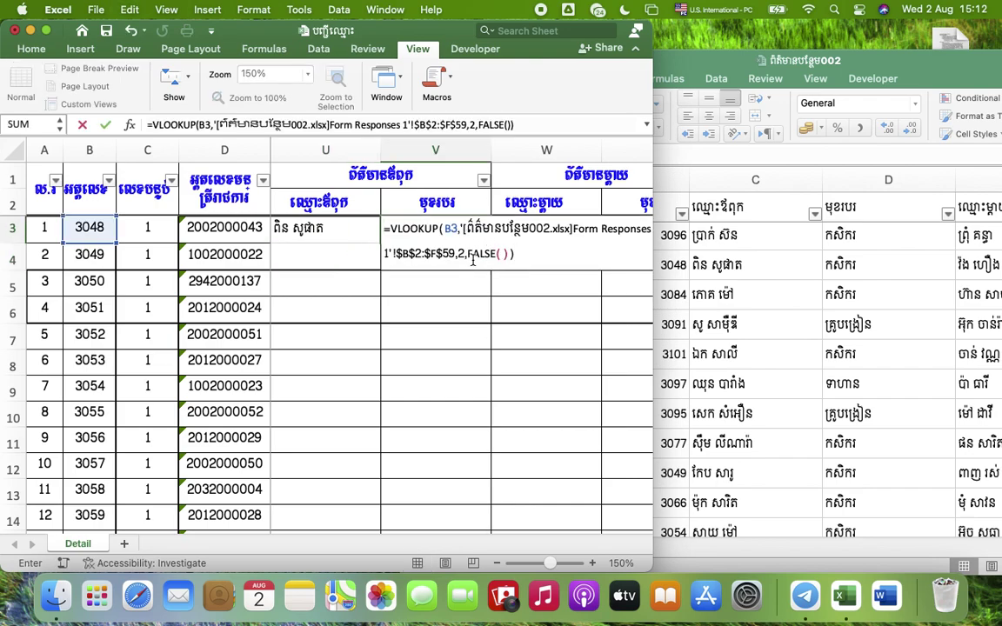
{"action": "left_click", "coordinate": [468, 252]}
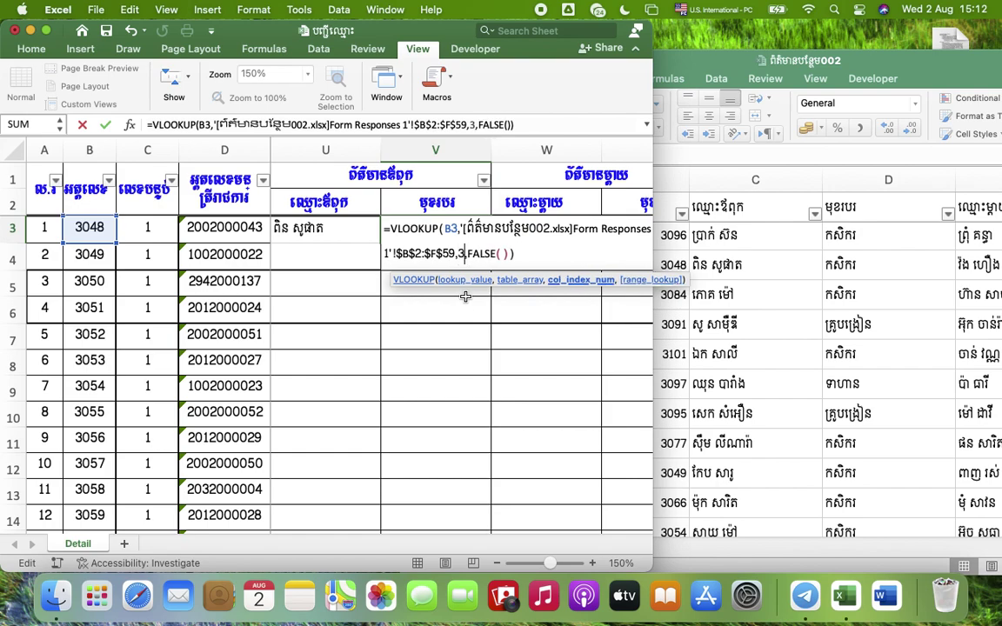
{"action": "key", "text": "Tab"}
Step: Paste the copied VLOOKUP formula into W3 for the mother's name and set its column index to 4
{"action": "double_click", "coordinate": [538, 228]}
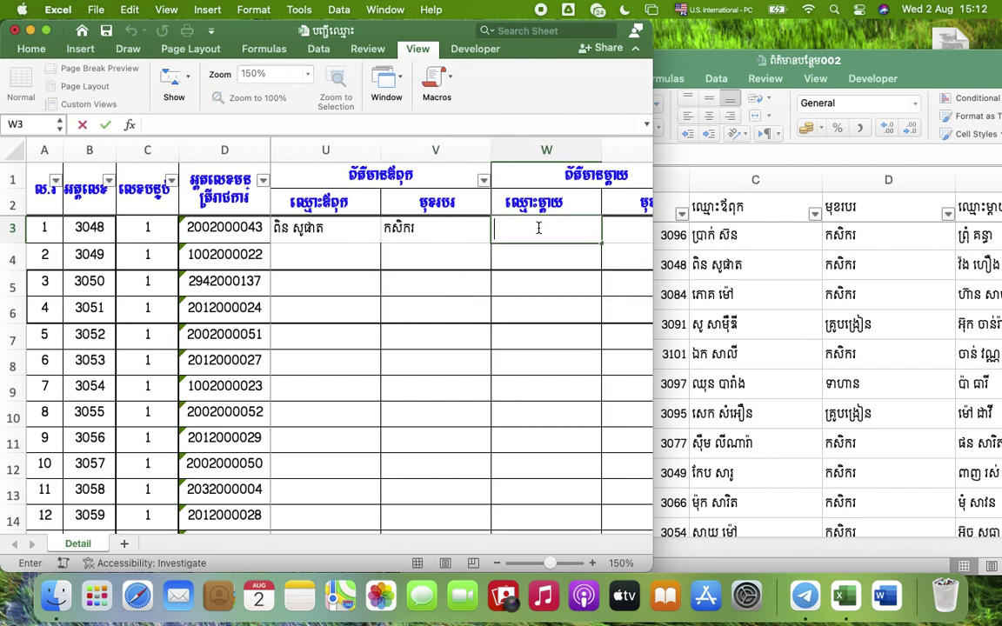
{"action": "key", "text": "super+v"}
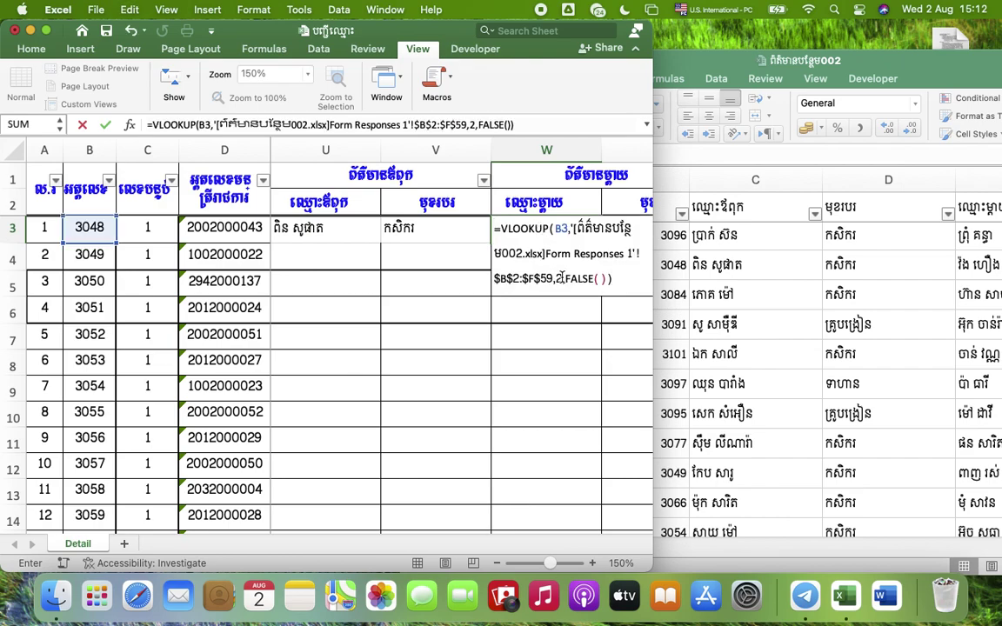
{"action": "left_click", "coordinate": [560, 278]}
{"action": "key", "text": "BackSpace"}
{"action": "type", "text": "4"}
{"action": "key", "text": "Tab"}
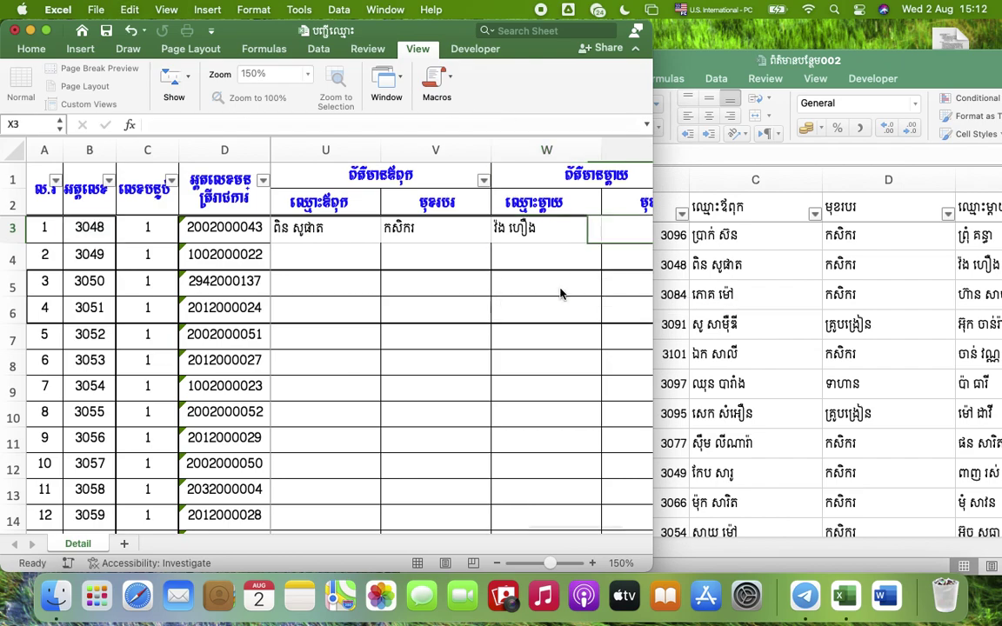
Step: Paste the copied VLOOKUP formula into X3 and change its column index to the mother's occupation column of the lookup range
{"action": "key", "text": "super+v"}
{"action": "left_click", "coordinate": [560, 279]}
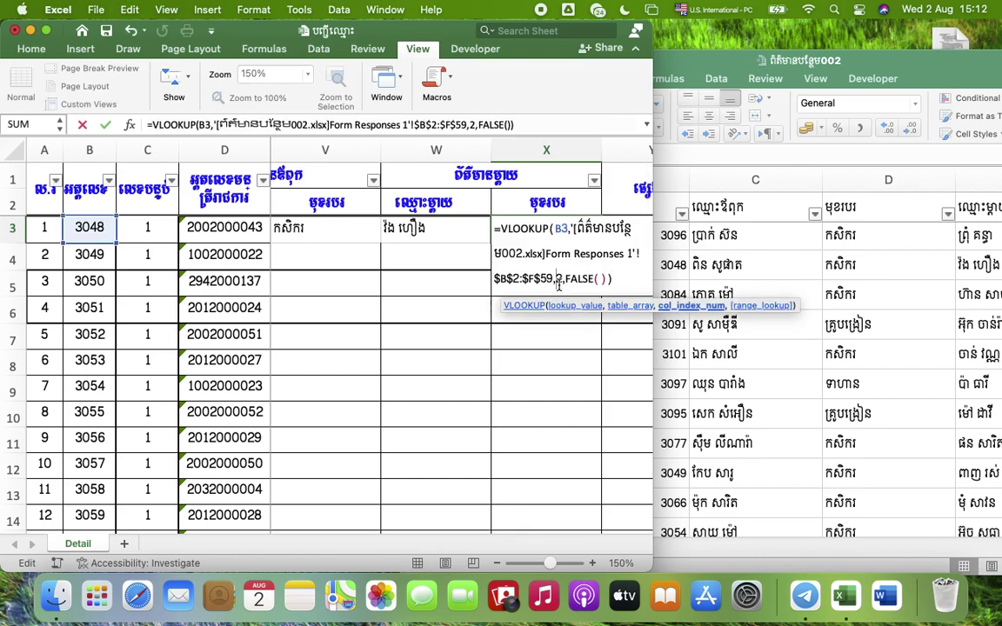
{"action": "key", "text": "BackSpace"}
{"action": "type", "text": "3"}
{"action": "key", "text": "Return"}
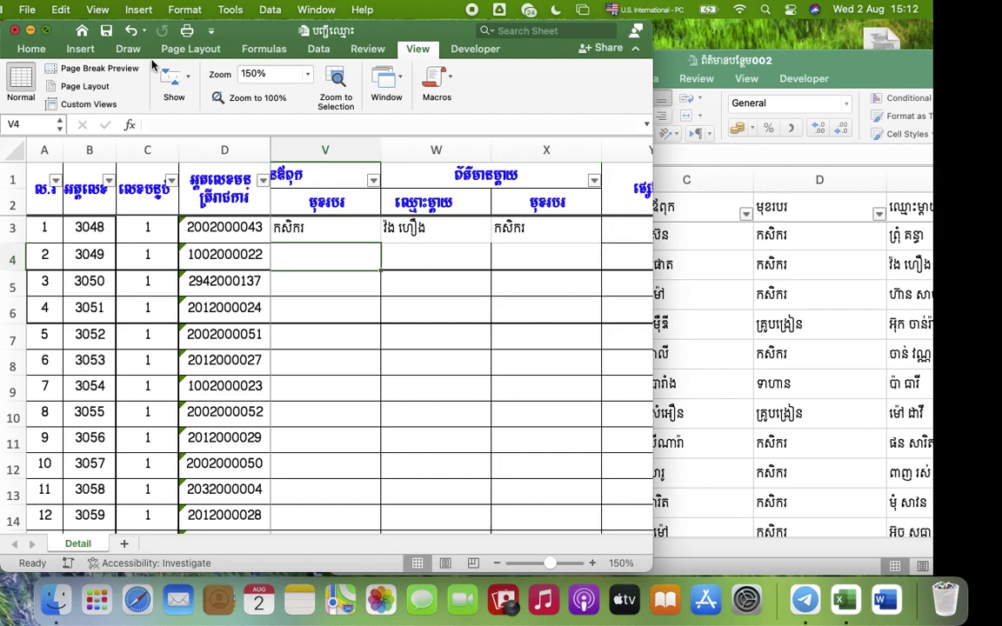
Step: Centre the lookup results in U3:X3 of the full-screen Detail sheet and fill their formulas down through row 59
{"action": "key", "text": "ctrl+super+f"}
{"action": "left_click", "coordinate": [283, 220]}
{"action": "key", "text": "Left"}
{"action": "key", "text": "Left"}
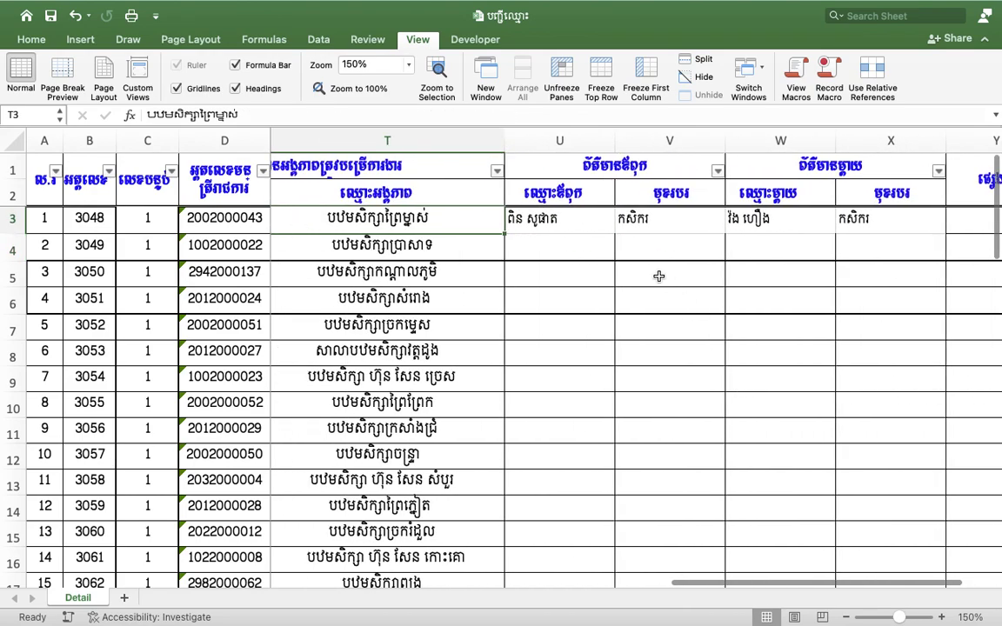
{"action": "key", "text": "Right"}
{"action": "key", "text": "Right"}
{"action": "key", "text": "Right"}
{"action": "left_click_drag", "start_coordinate": [602, 219], "coordinate": [880, 219]}
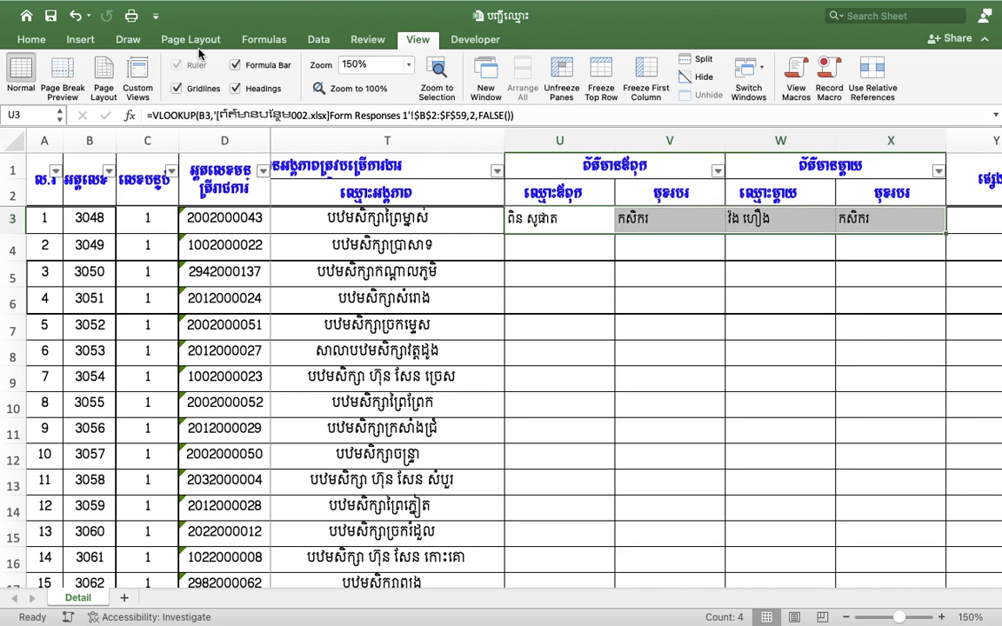
{"action": "left_click", "coordinate": [79, 39]}
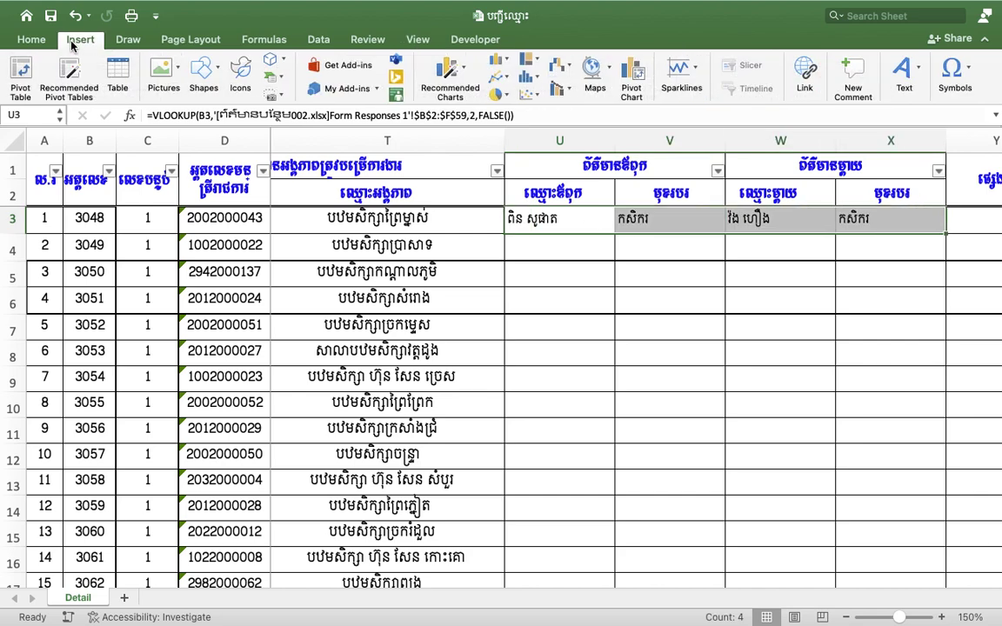
{"action": "left_click", "coordinate": [26, 40]}
{"action": "left_click", "coordinate": [315, 89]}
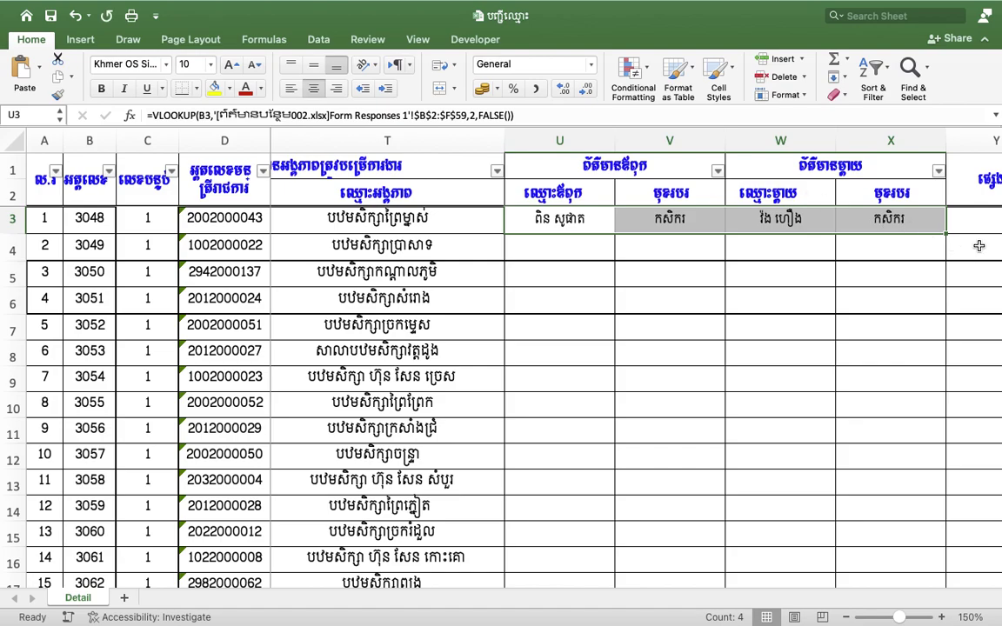
{"action": "left_click_drag", "start_coordinate": [953, 252], "coordinate": [700, 528]}
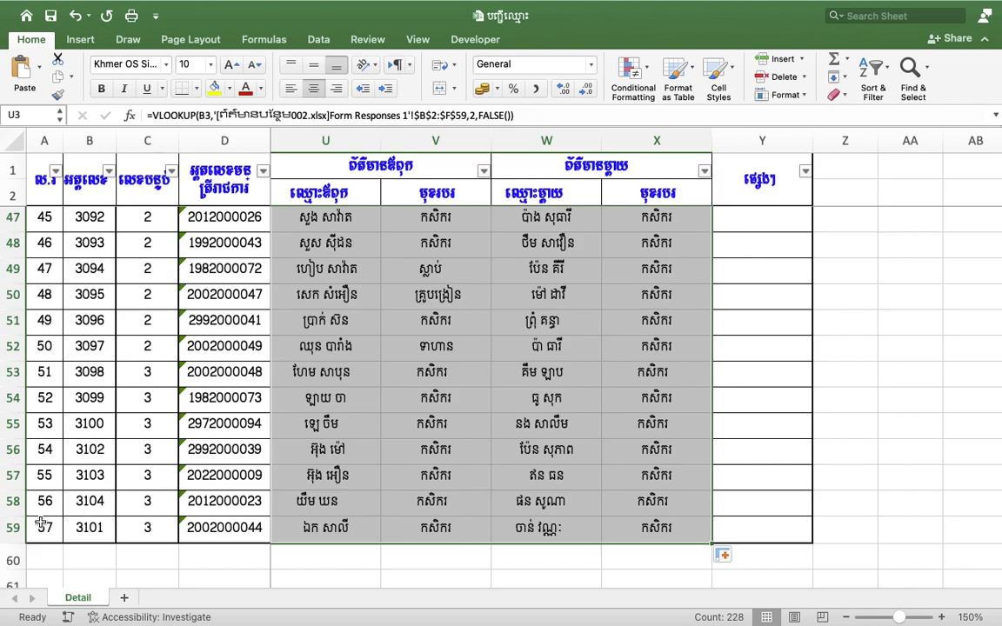
Step: Show the ព័ត៌មានបន្ថែម002 workbook full screen and select the IDs in B2:B59 to check their count
{"action": "mouse_move", "coordinate": [2, 17]}
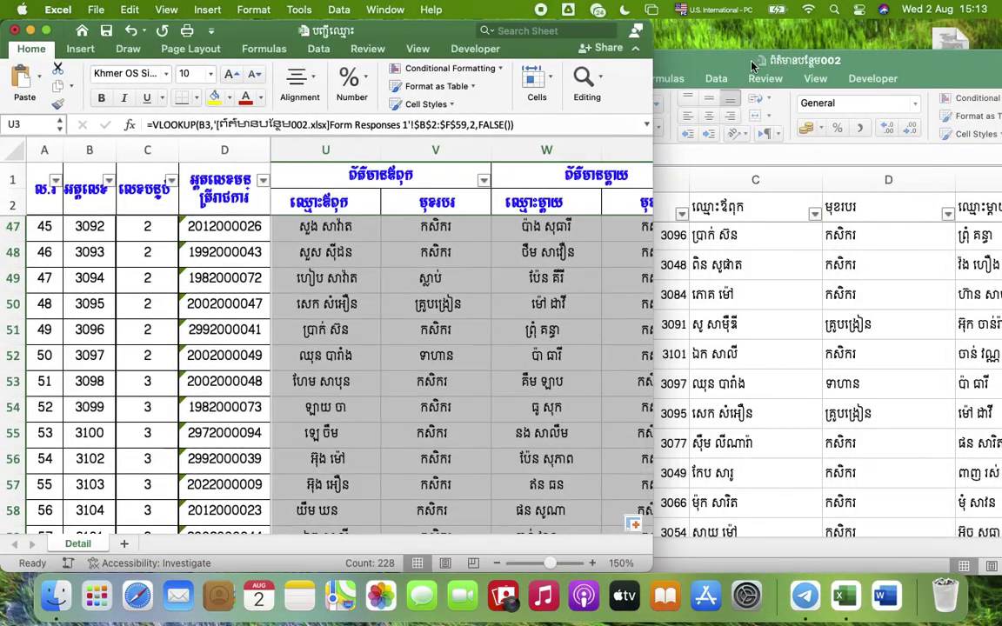
{"action": "left_click", "coordinate": [676, 55]}
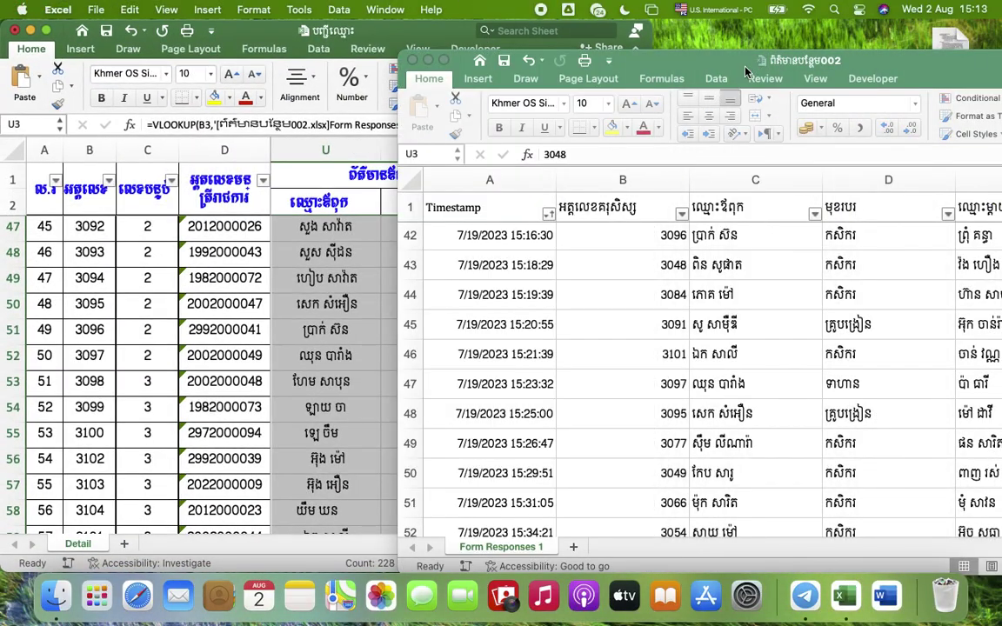
{"action": "left_click", "coordinate": [444, 60]}
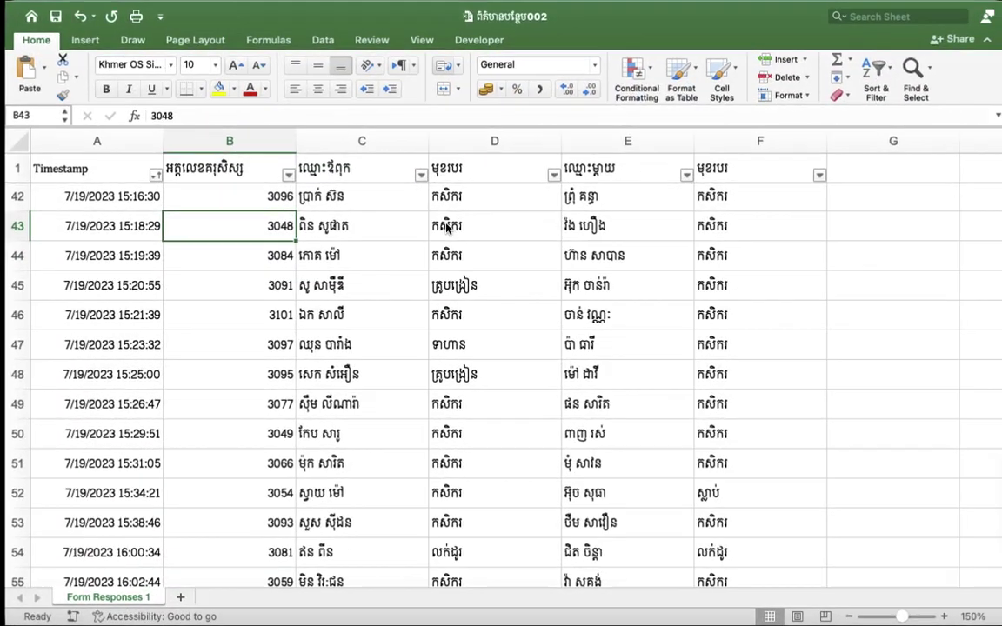
{"action": "scroll", "coordinate": [218, 261], "scroll_direction": "down", "scroll_amount": 1}
{"action": "scroll", "coordinate": [242, 270], "scroll_direction": "up", "scroll_amount": 10}
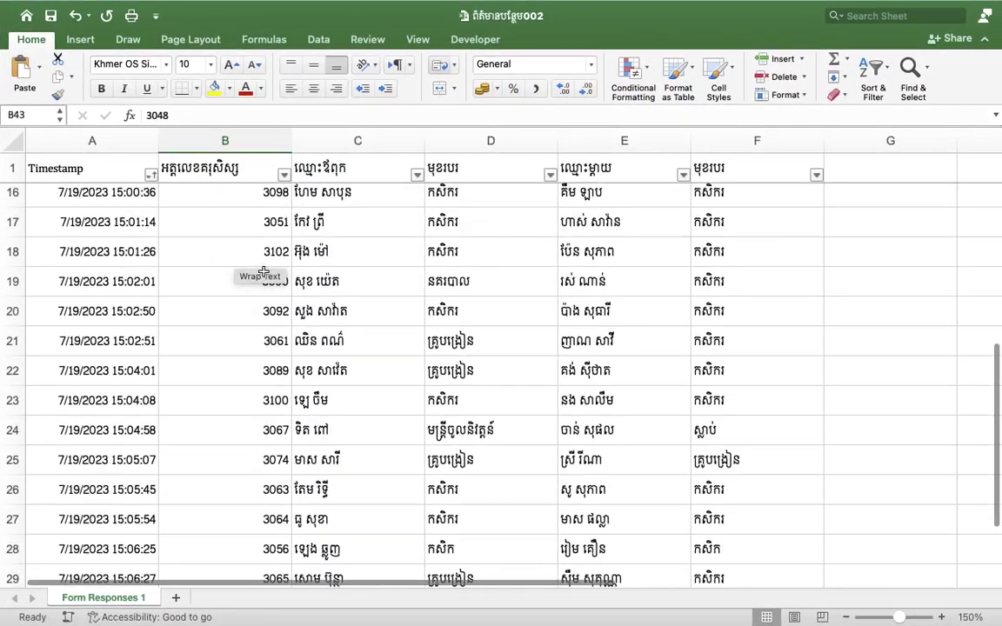
{"action": "scroll", "coordinate": [262, 272], "scroll_direction": "up", "scroll_amount": 5}
{"action": "left_click_drag", "start_coordinate": [269, 193], "coordinate": [201, 513]}
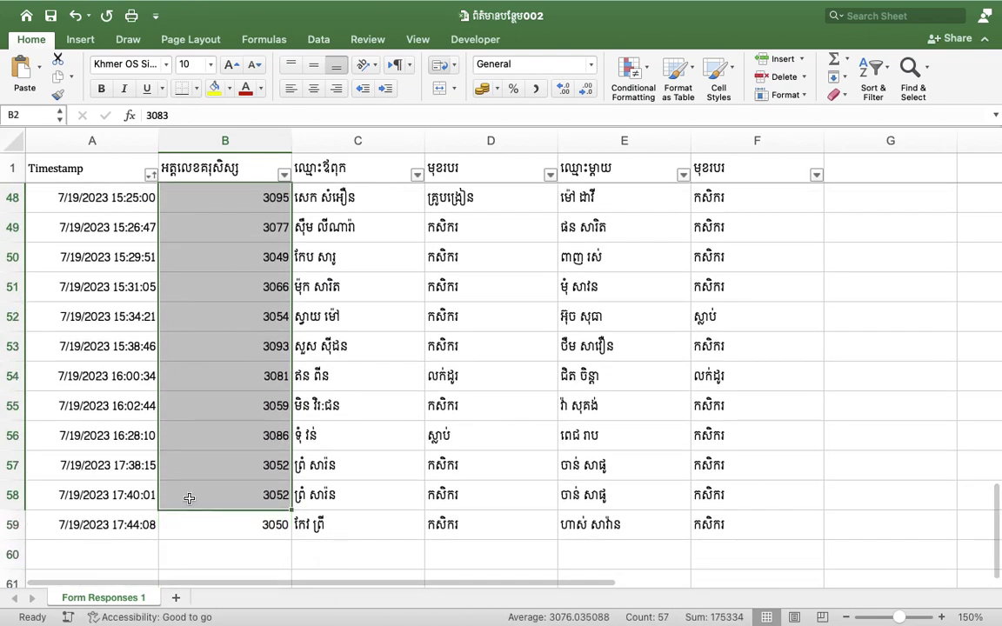
{"action": "key", "text": "shift+Down"}
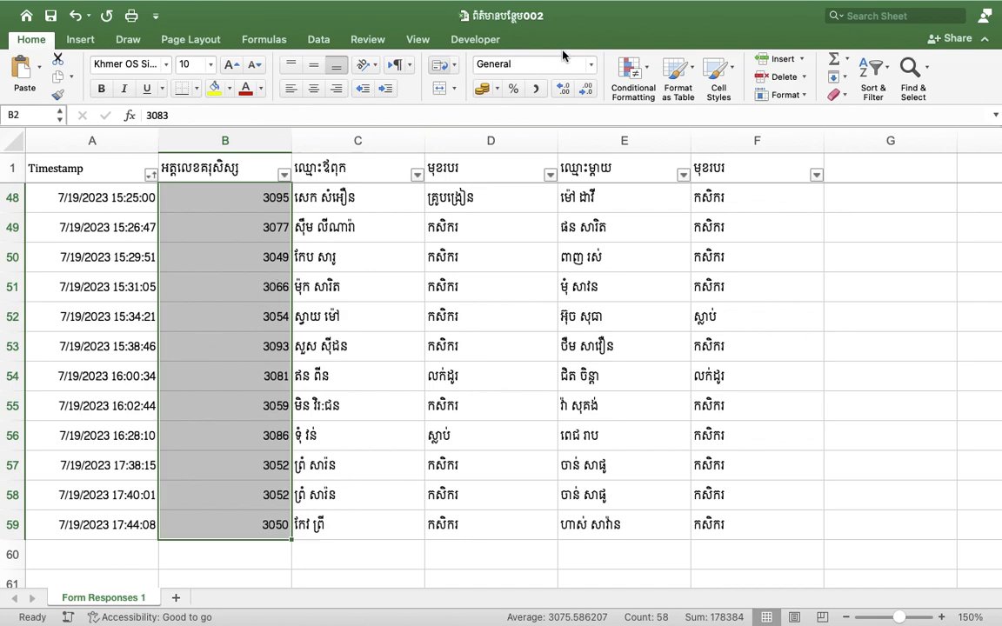
Step: Select the father's names in C2:C59 of Form Responses 1, and take the workbook out of full screen
{"action": "key", "text": "Right"}
{"action": "key", "text": "super+shift+Down"}
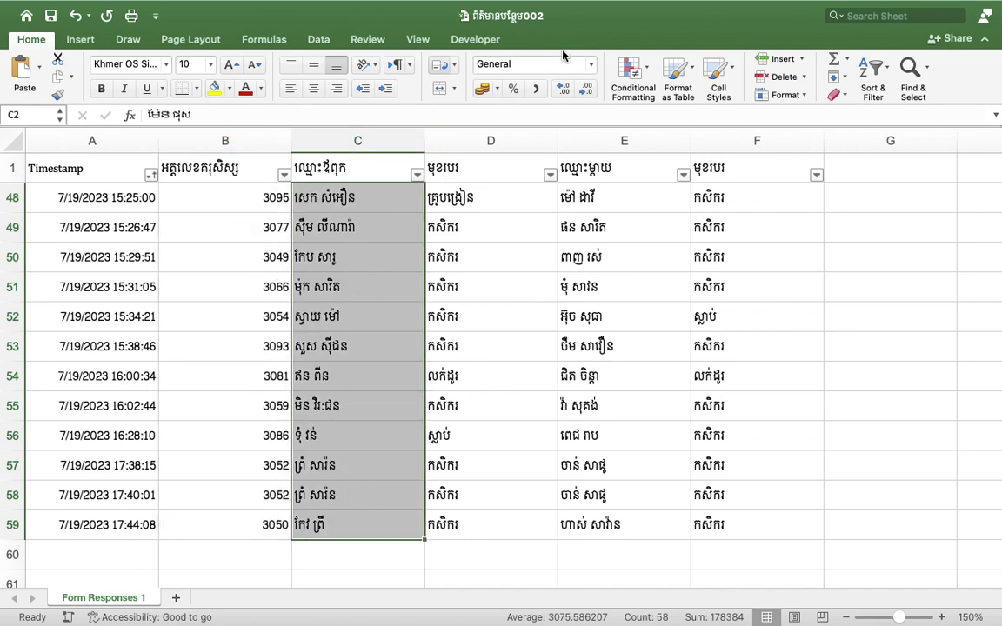
{"action": "left_click", "coordinate": [22, 9]}
{"action": "key", "text": "Escape"}
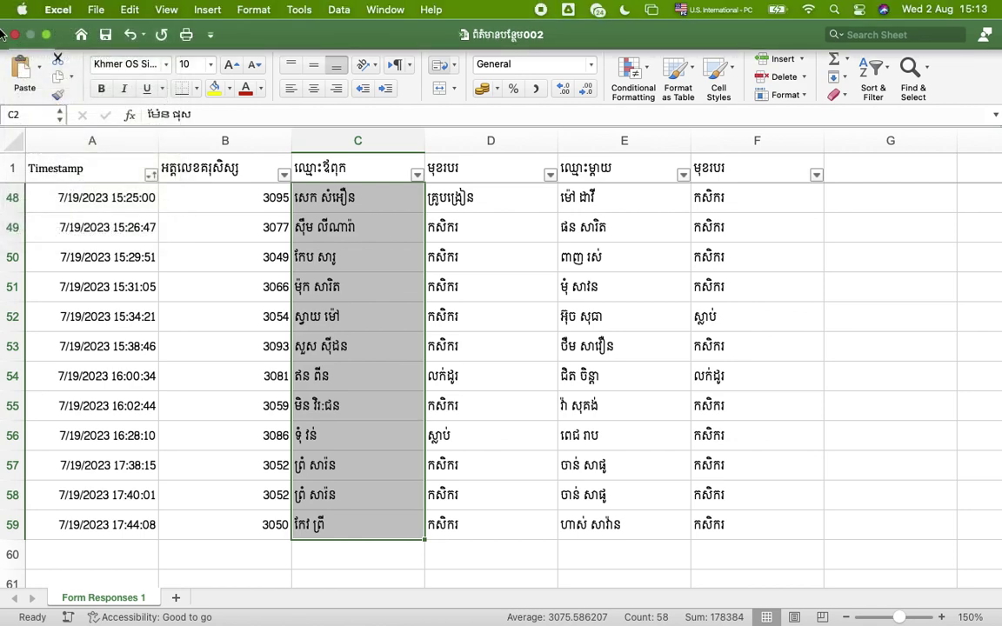
{"action": "left_click", "coordinate": [45, 34]}
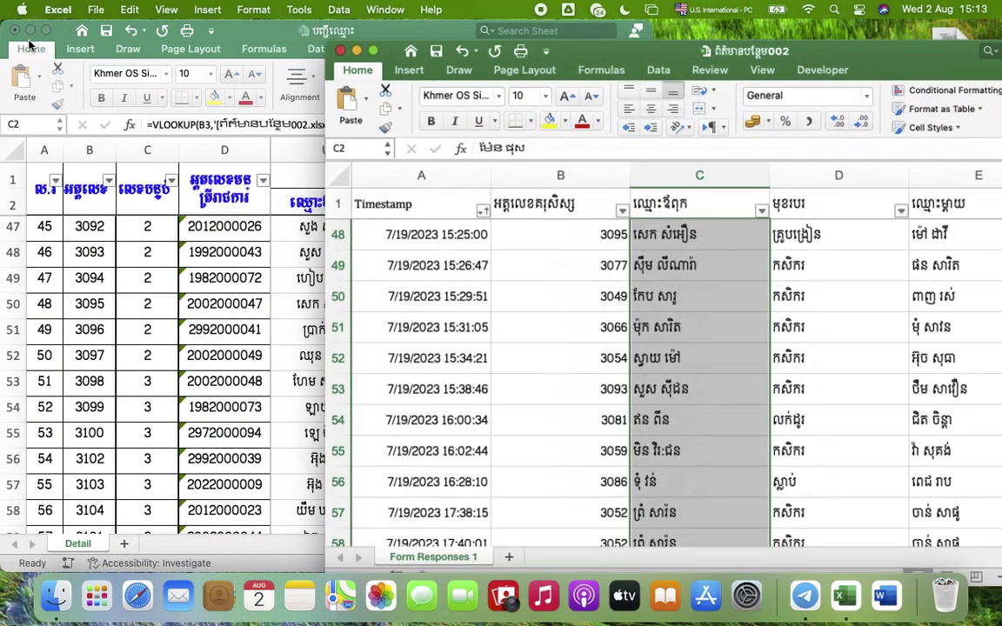
Step: Return to the name list workbook in full screen and review the filled parent columns U to X from the last row up
{"action": "left_click", "coordinate": [325, 28]}
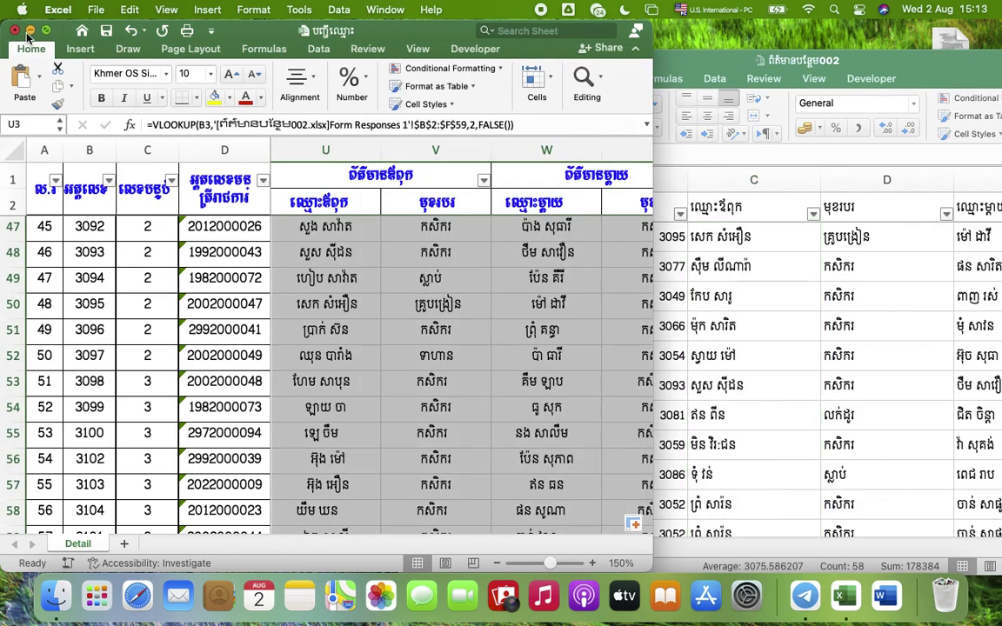
{"action": "left_click", "coordinate": [46, 31]}
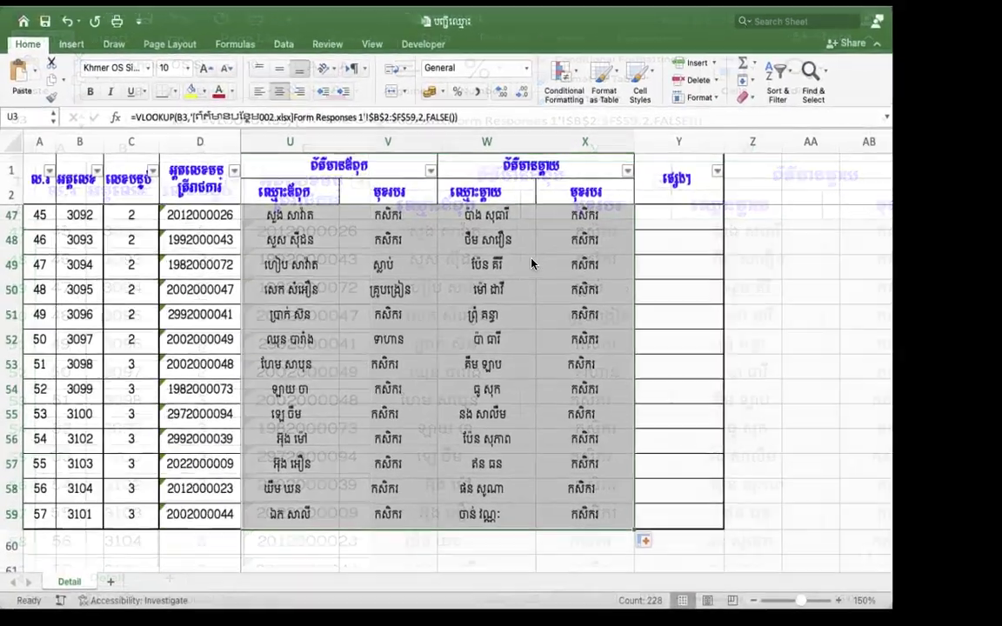
{"action": "scroll", "coordinate": [423, 336], "scroll_direction": "down", "scroll_amount": 1}
{"action": "scroll", "coordinate": [435, 337], "scroll_direction": "up", "scroll_amount": 12}
{"action": "scroll", "coordinate": [447, 337], "scroll_direction": "up", "scroll_amount": 4}
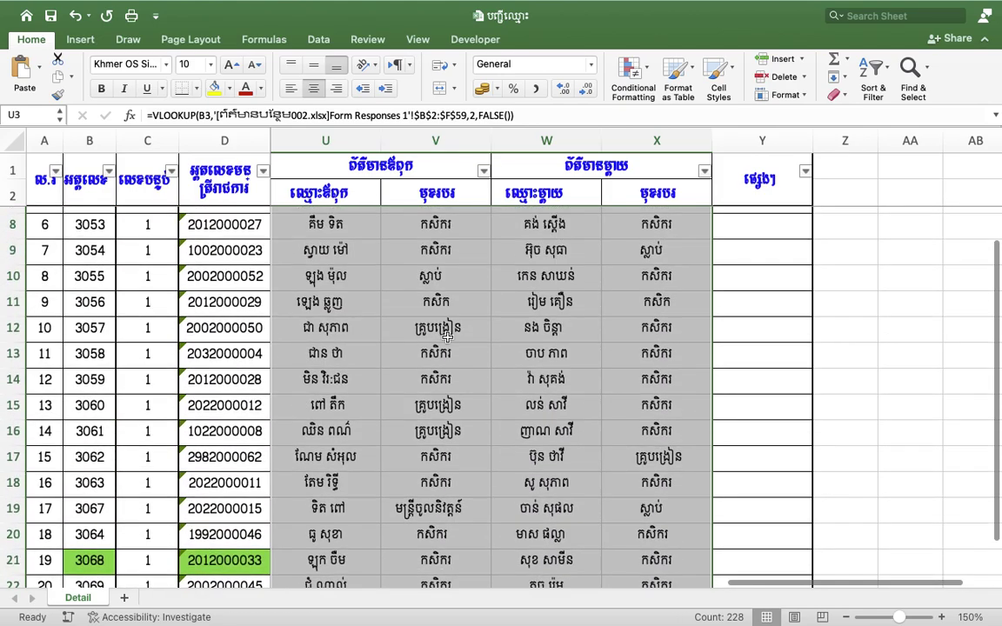
{"action": "left_click", "coordinate": [868, 283]}
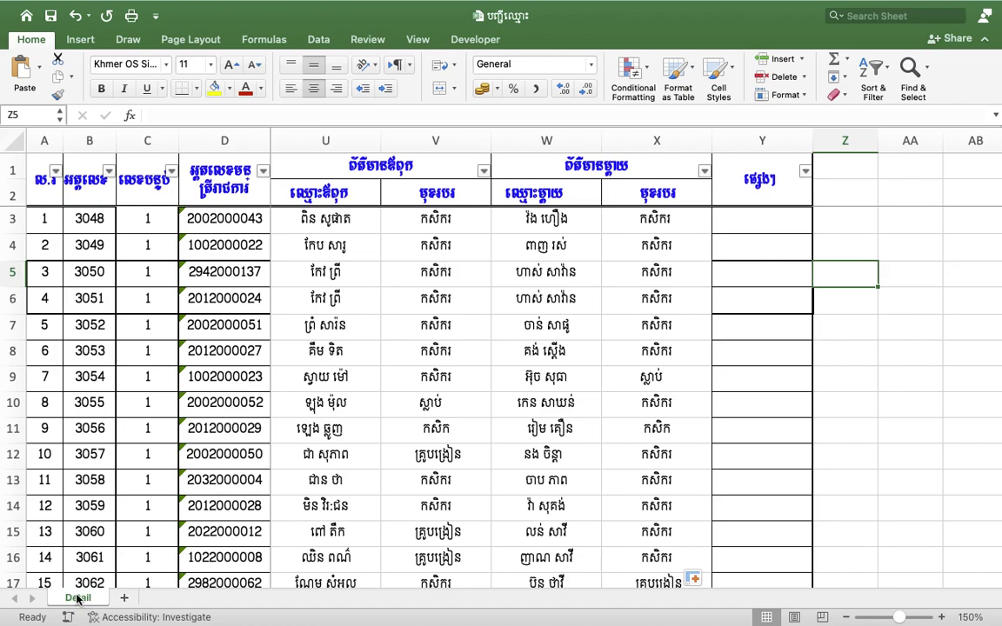
Step: Add a blank worksheet to the name list workbook and take the workbook out of full screen
{"action": "left_click", "coordinate": [124, 599]}
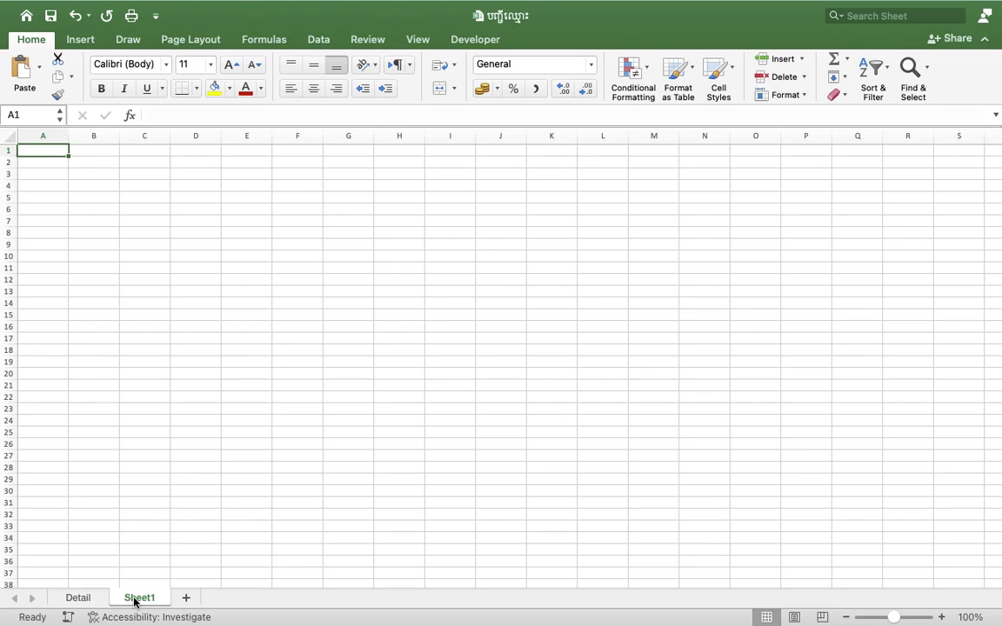
{"action": "mouse_move", "coordinate": [11, 31]}
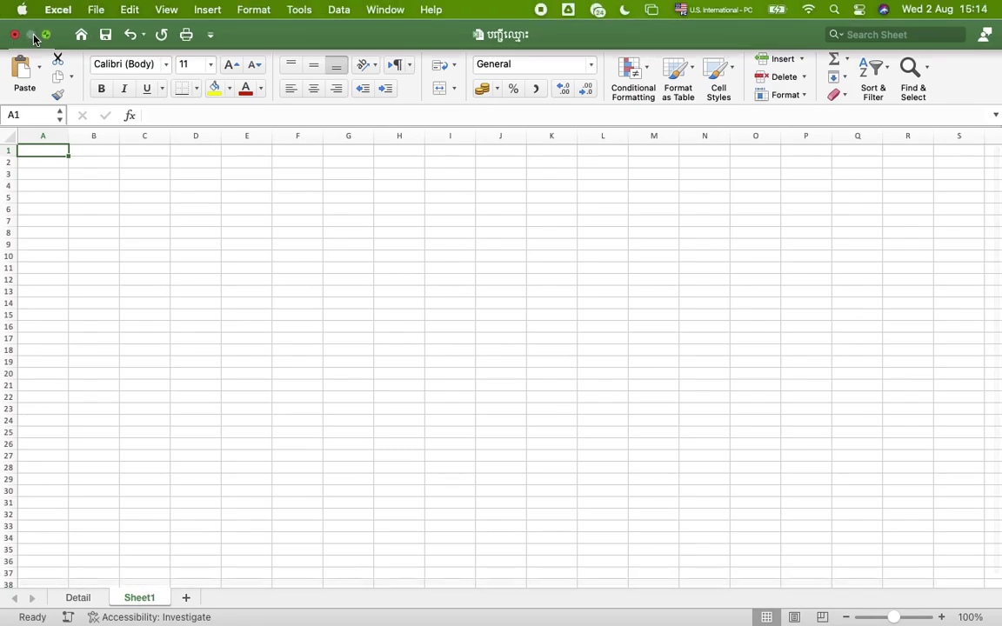
{"action": "left_click", "coordinate": [46, 35]}
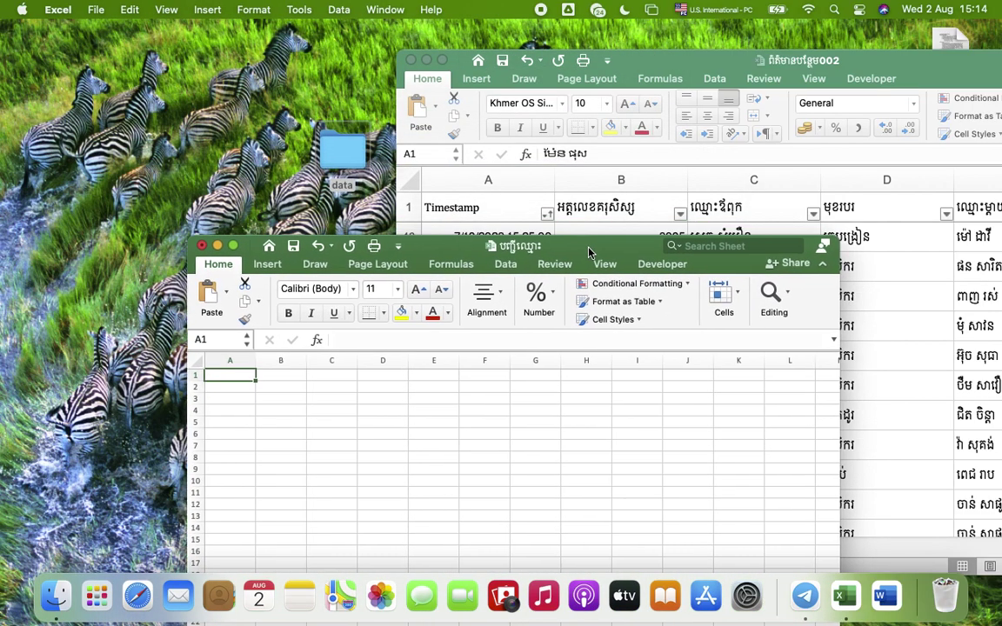
Step: Open the certificate PDF វិញ្ញាបនបត្របញ្ជាក់ការសិក្សា from the data folder, show it full screen, and look over the enlarged page
{"action": "left_click", "coordinate": [331, 146]}
{"action": "double_click", "coordinate": [331, 146]}
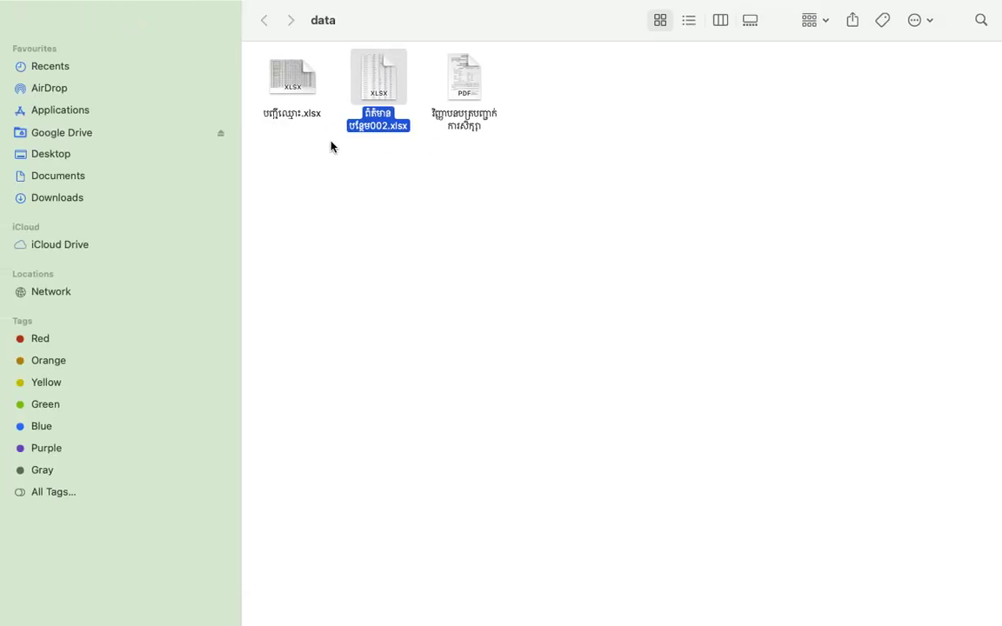
{"action": "left_click", "coordinate": [450, 90]}
{"action": "double_click", "coordinate": [449, 89]}
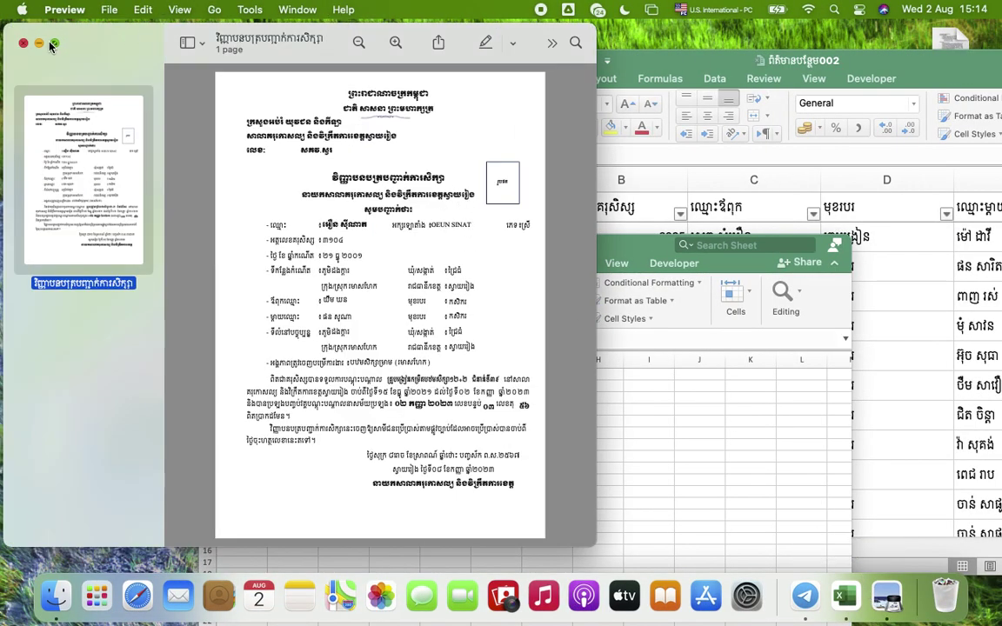
{"action": "left_click", "coordinate": [53, 44]}
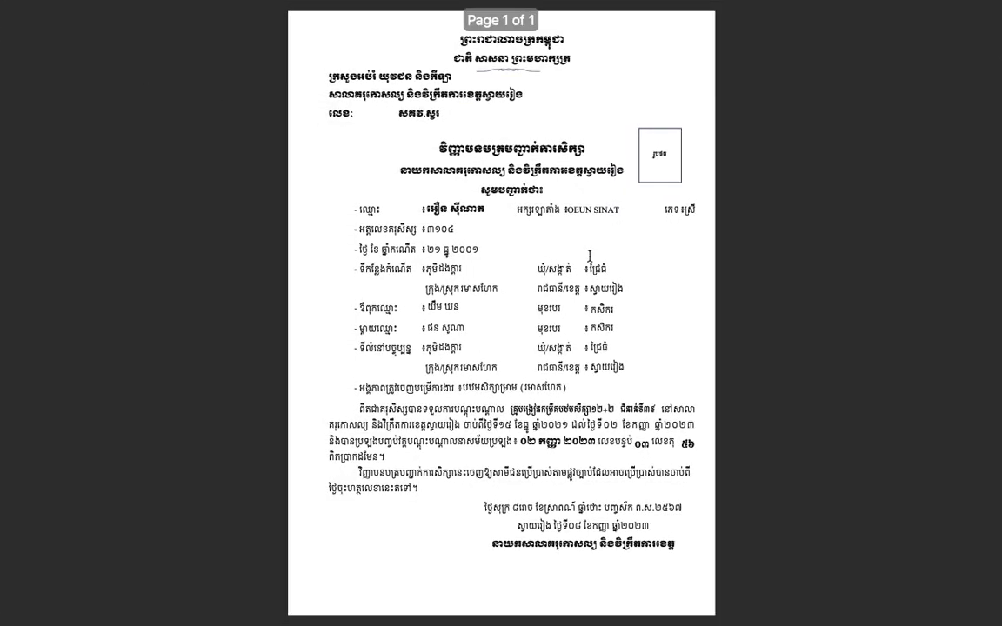
{"action": "scroll", "coordinate": [589, 256], "scroll_direction": "up", "scroll_amount": 5}
{"action": "scroll", "coordinate": [590, 256], "scroll_direction": "down", "scroll_amount": 3}
{"action": "scroll", "coordinate": [589, 272], "scroll_direction": "up", "scroll_amount": 2}
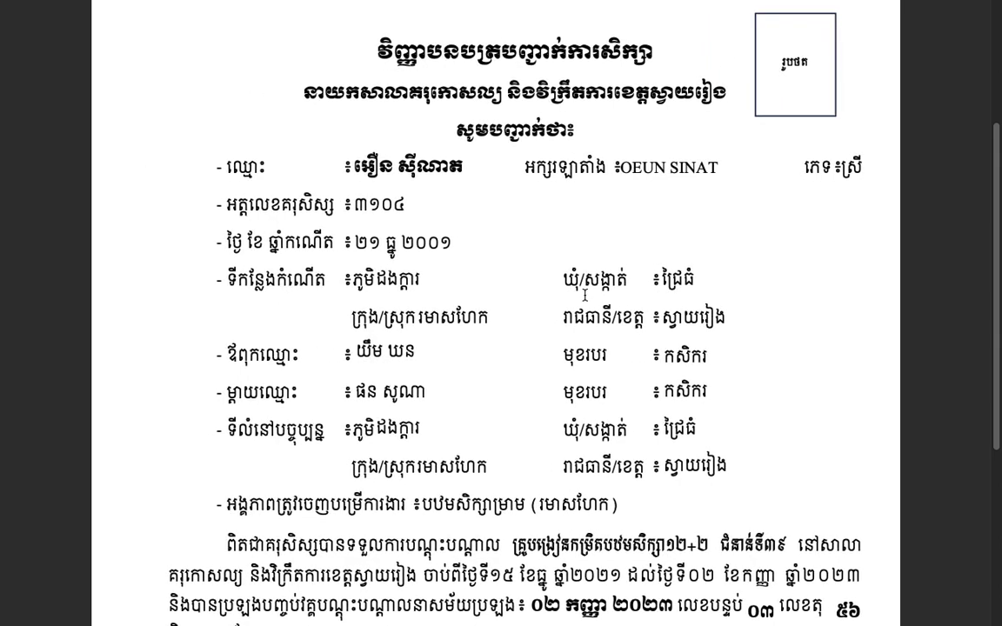
{"action": "scroll", "coordinate": [586, 381], "scroll_direction": "up", "scroll_amount": 5}
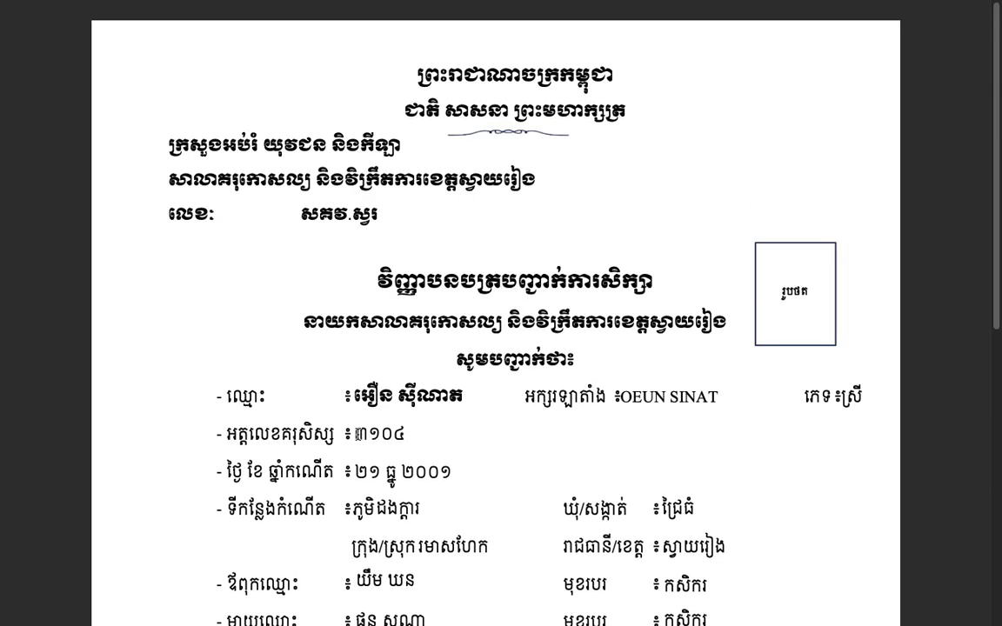
Step: Highlight the certificate's ID, Khmer name, Latin name, sex and date of birth entries in turn to review the variable fields
{"action": "left_click_drag", "start_coordinate": [354, 432], "coordinate": [425, 431]}
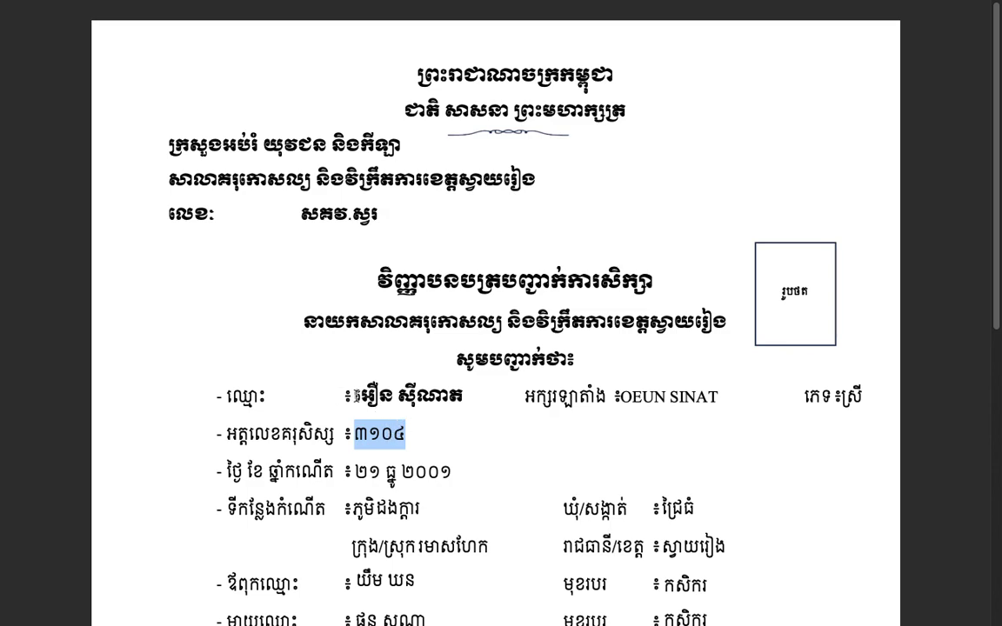
{"action": "left_click_drag", "start_coordinate": [359, 396], "coordinate": [463, 393]}
{"action": "left_click_drag", "start_coordinate": [726, 396], "coordinate": [612, 396]}
{"action": "left_click_drag", "start_coordinate": [862, 396], "coordinate": [841, 396]}
{"action": "scroll", "coordinate": [559, 410], "scroll_direction": "down", "scroll_amount": 3}
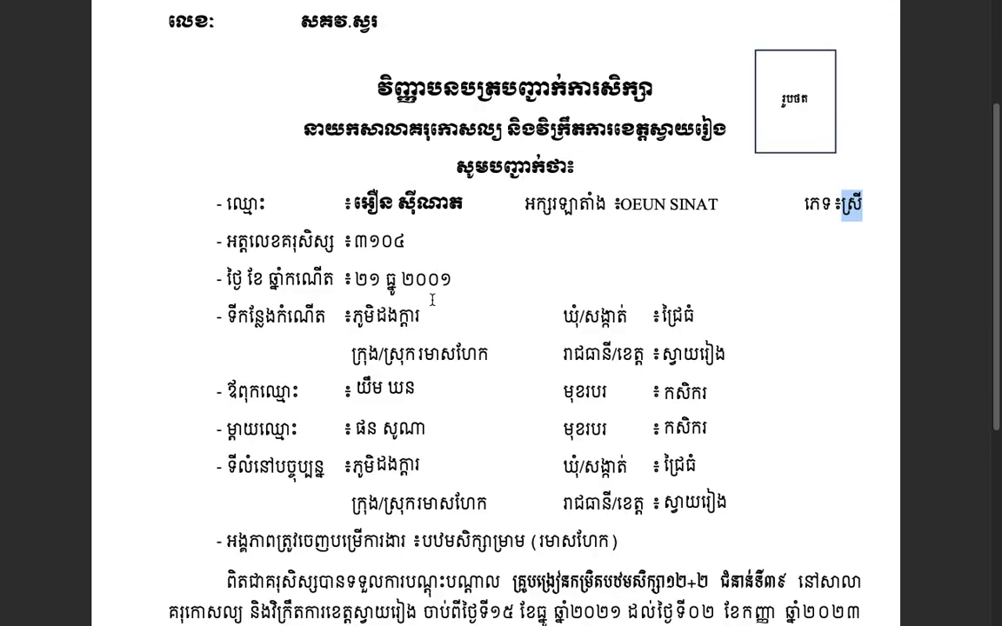
{"action": "left_click_drag", "start_coordinate": [454, 278], "coordinate": [369, 281]}
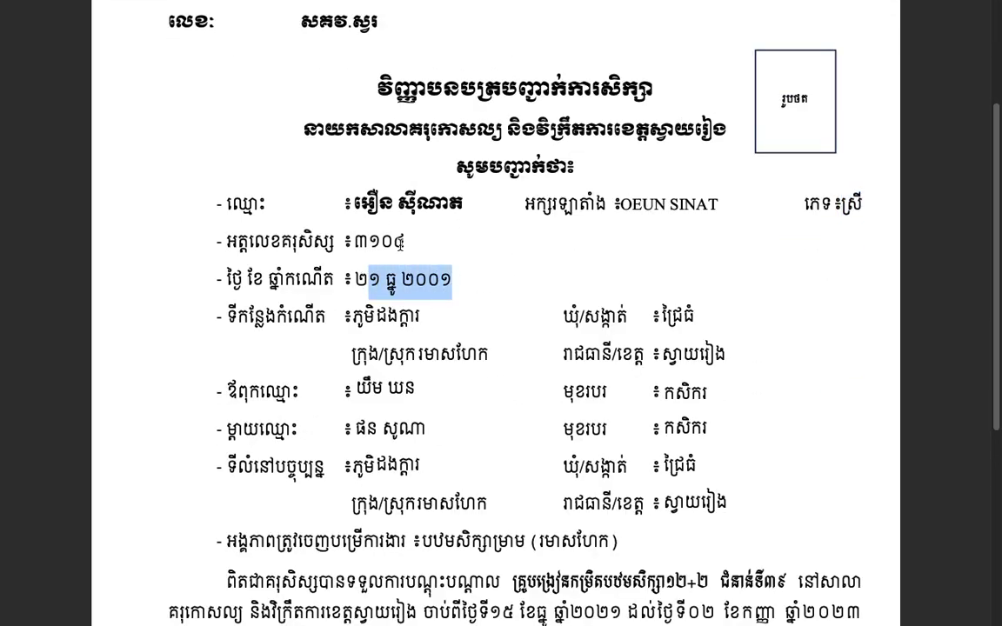
{"action": "left_click_drag", "start_coordinate": [369, 237], "coordinate": [423, 234]}
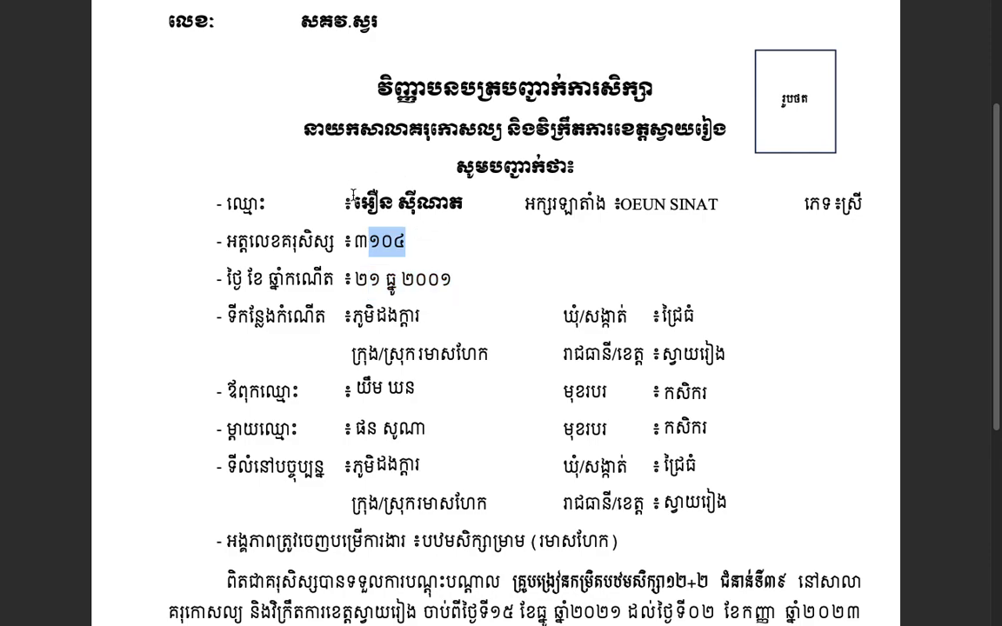
{"action": "key", "text": "super+c"}
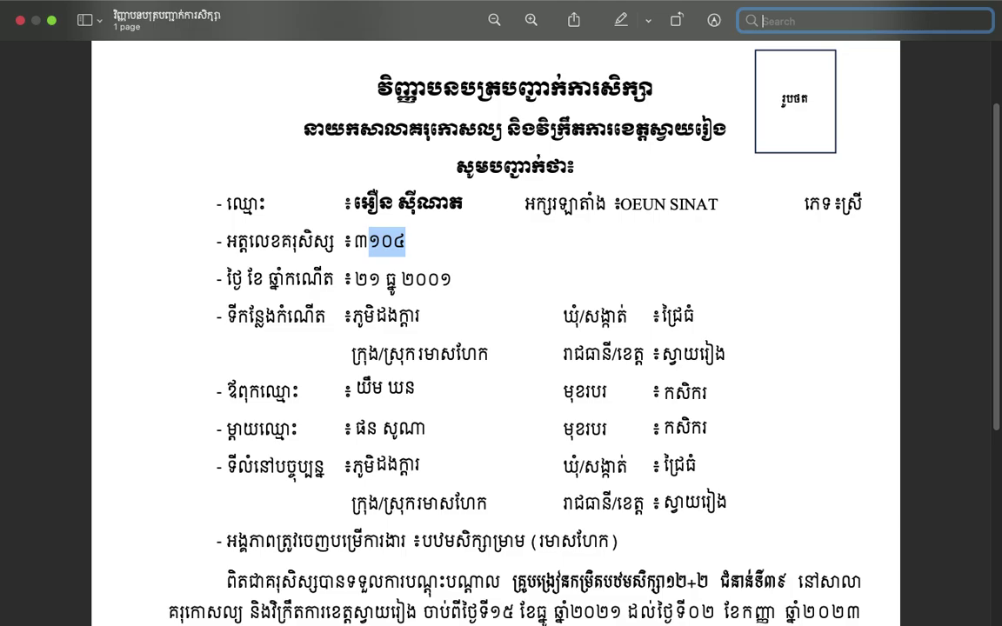
Step: Switch back to the name list workbook in Excel, full screen, and find the certificate holder's record in row 58 of the Detail sheet
{"action": "key", "text": "super+Tab"}
{"action": "key", "text": "super+Tab"}
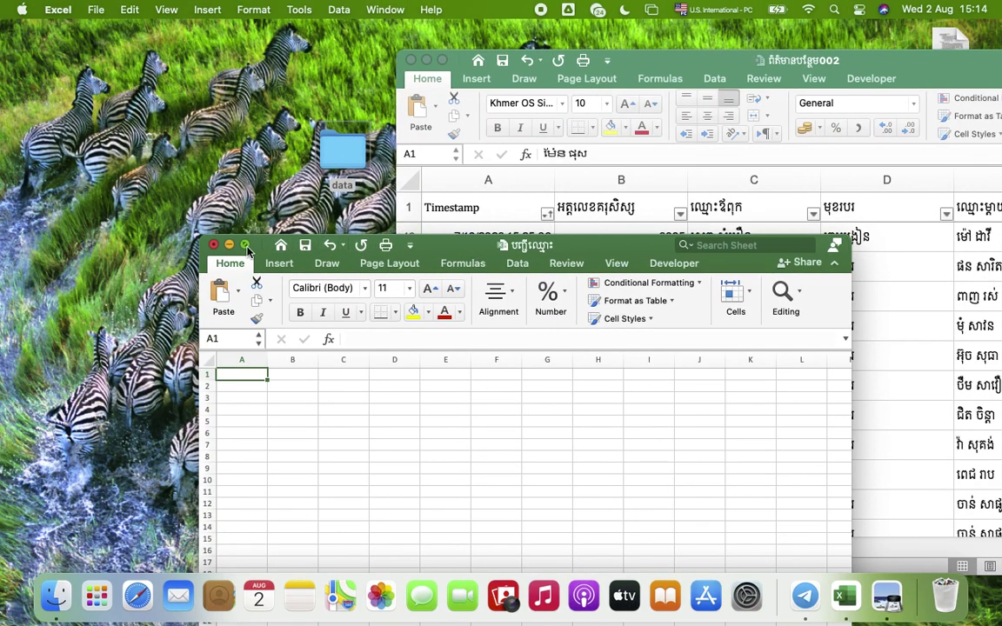
{"action": "left_click", "coordinate": [246, 246]}
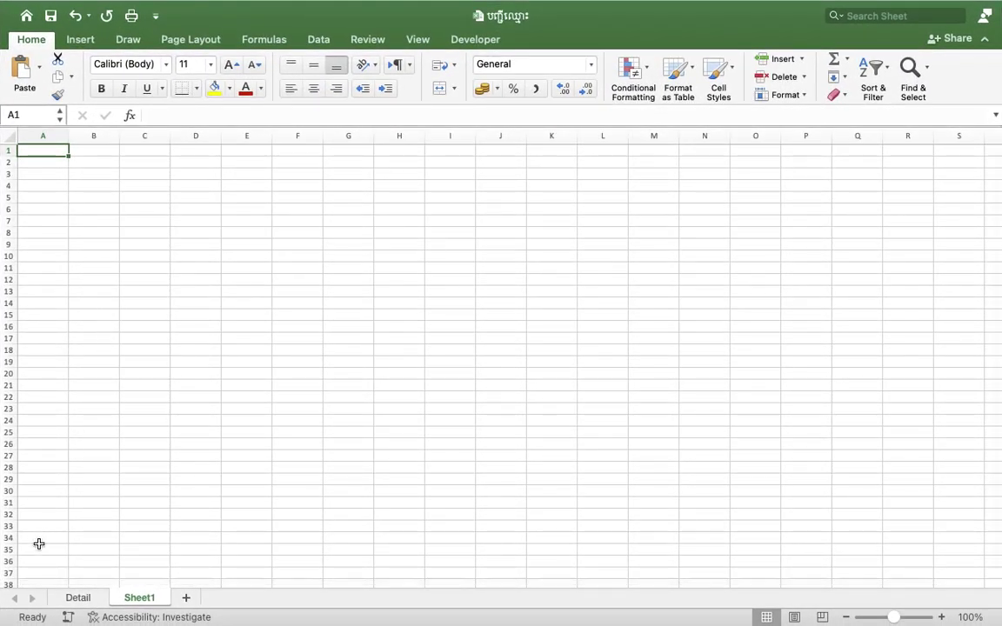
{"action": "left_click", "coordinate": [70, 600]}
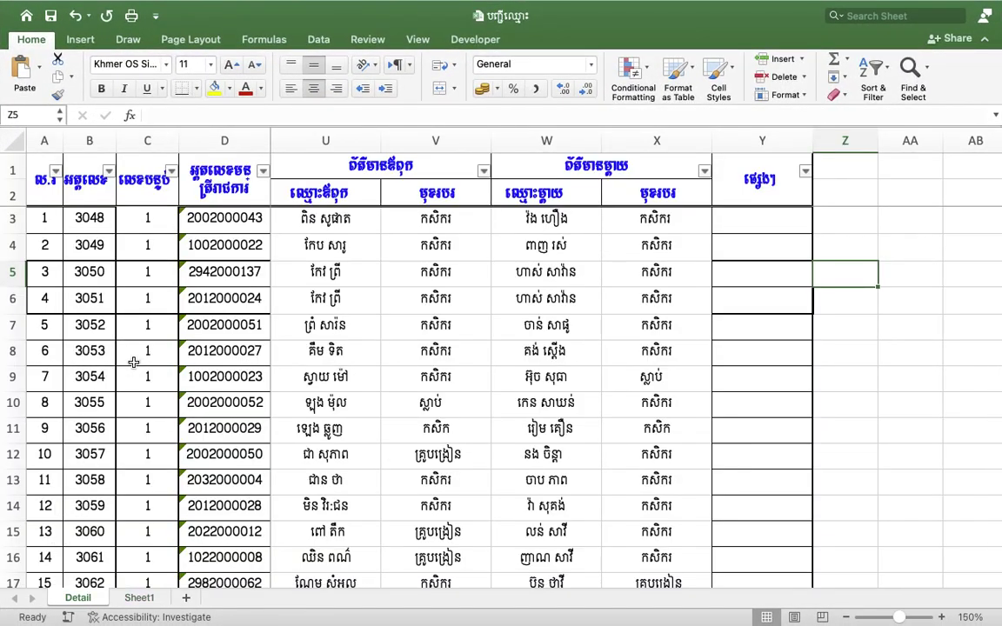
{"action": "left_click", "coordinate": [94, 400]}
{"action": "scroll", "coordinate": [91, 365], "scroll_direction": "down", "scroll_amount": 5}
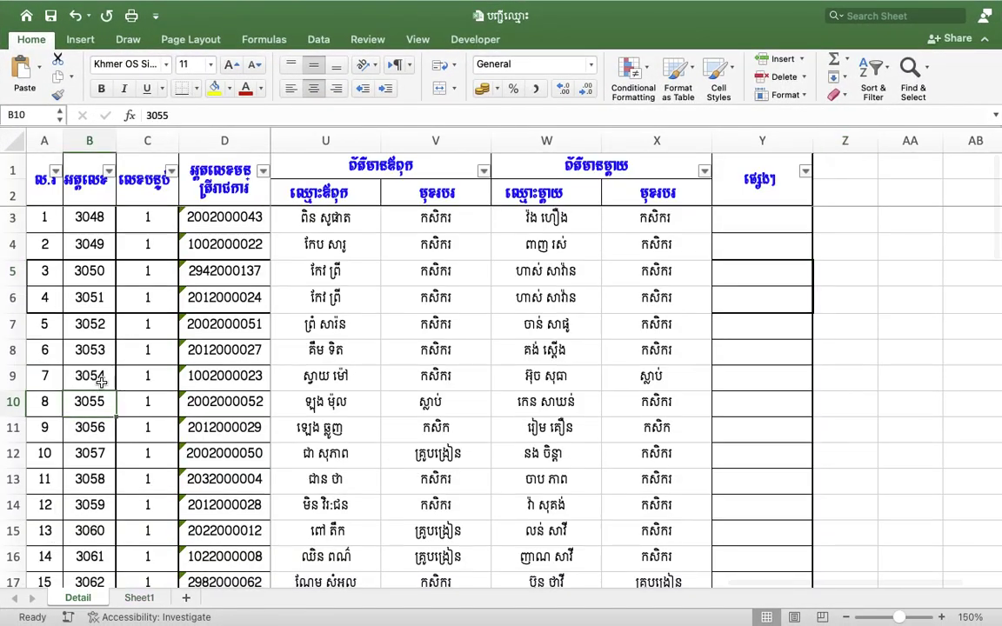
{"action": "scroll", "coordinate": [100, 381], "scroll_direction": "down", "scroll_amount": 14}
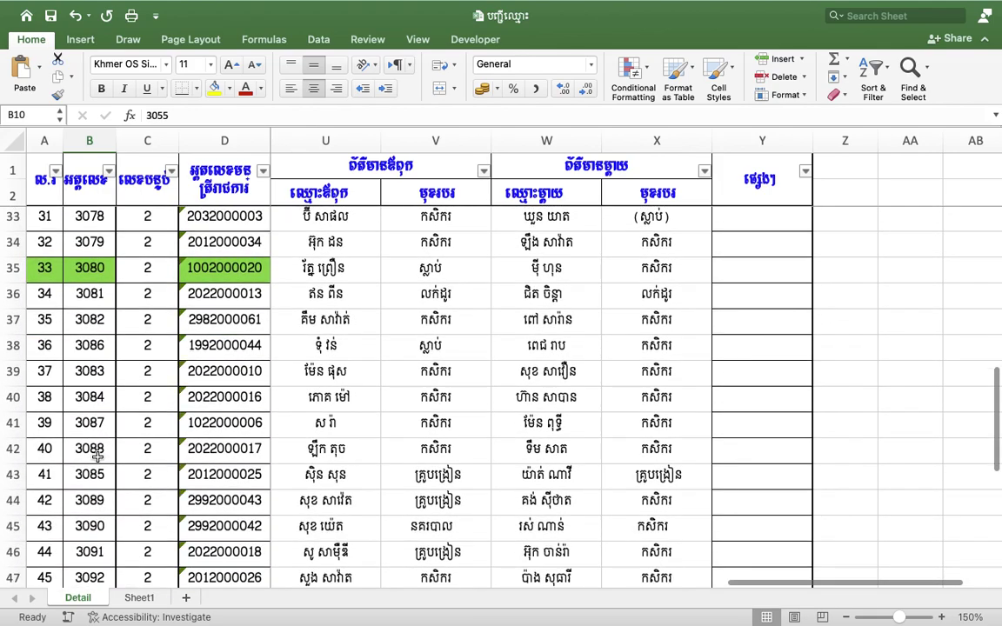
{"action": "scroll", "coordinate": [98, 462], "scroll_direction": "down", "scroll_amount": 4}
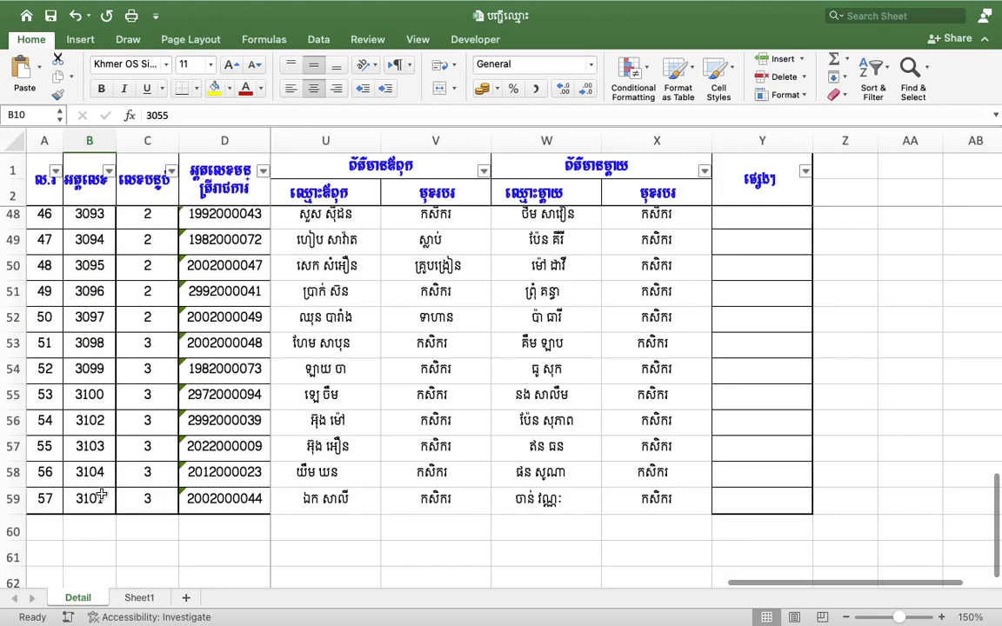
{"action": "left_click", "coordinate": [287, 474]}
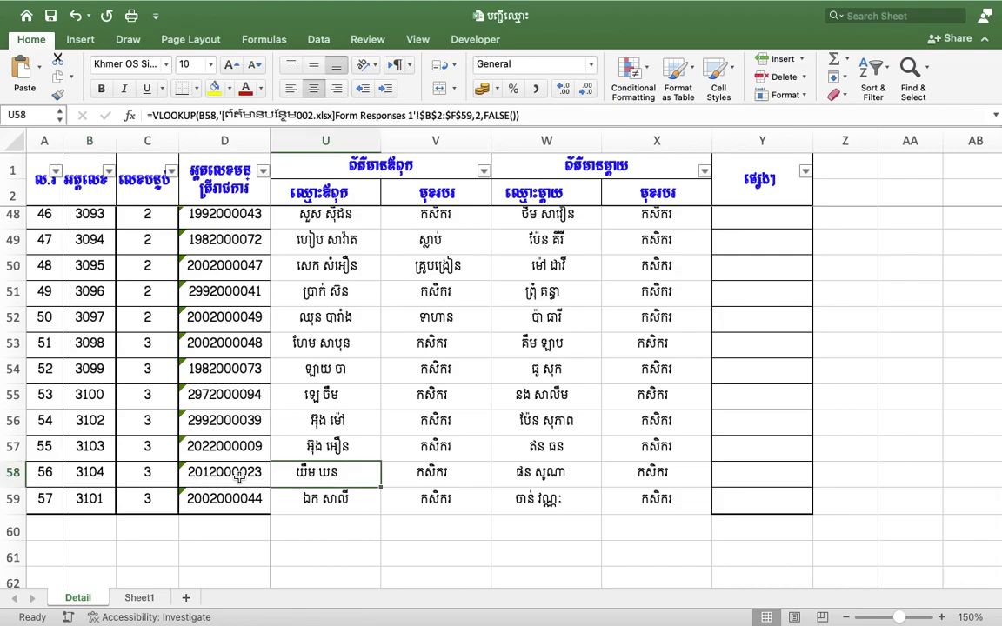
Step: Go back along row 58 from the father's name to column A to compare the personal details with the certificate
{"action": "key", "text": "Left"}
{"action": "key", "text": "Left"}
{"action": "key", "text": "Left"}
{"action": "key", "text": "Left"}
{"action": "key", "text": "Left"}
{"action": "key", "text": "Left"}
{"action": "key", "text": "Left"}
{"action": "key", "text": "Left"}
{"action": "key", "text": "Left"}
{"action": "key", "text": "Left"}
{"action": "key", "text": "Left"}
{"action": "key", "text": "Left"}
{"action": "key", "text": "Left"}
{"action": "key", "text": "Left"}
{"action": "key", "text": "Left"}
{"action": "key", "text": "Left"}
{"action": "key", "text": "Left"}
{"action": "key", "text": "Left"}
{"action": "key", "text": "Left"}
{"action": "key", "text": "Left"}
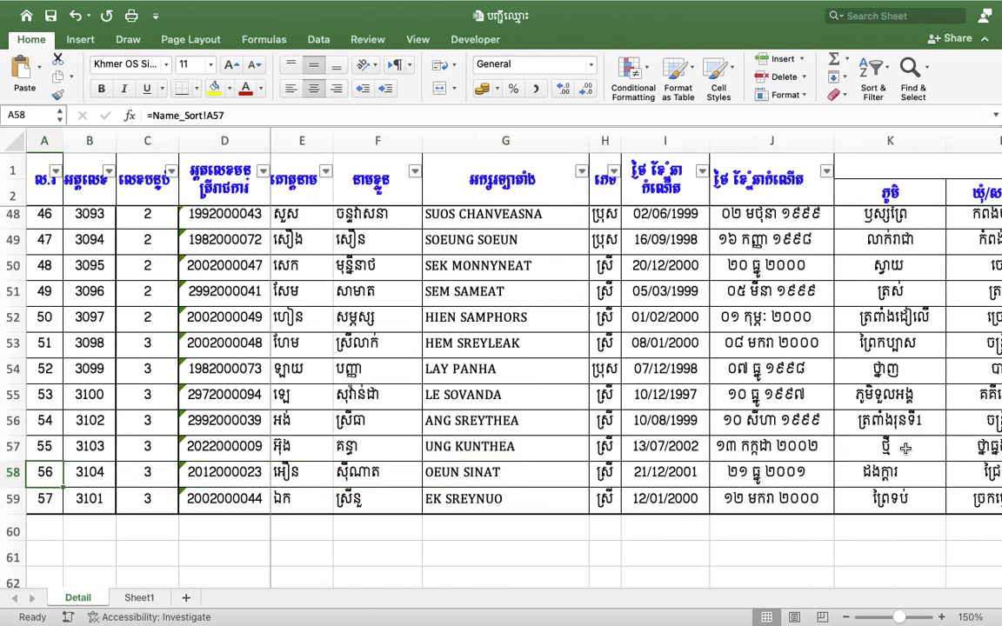
Step: Return to the certificate PDF in Preview and highlight its heading block, its closing paragraphs and the signature lines as fixed text
{"action": "key", "text": "super+Tab"}
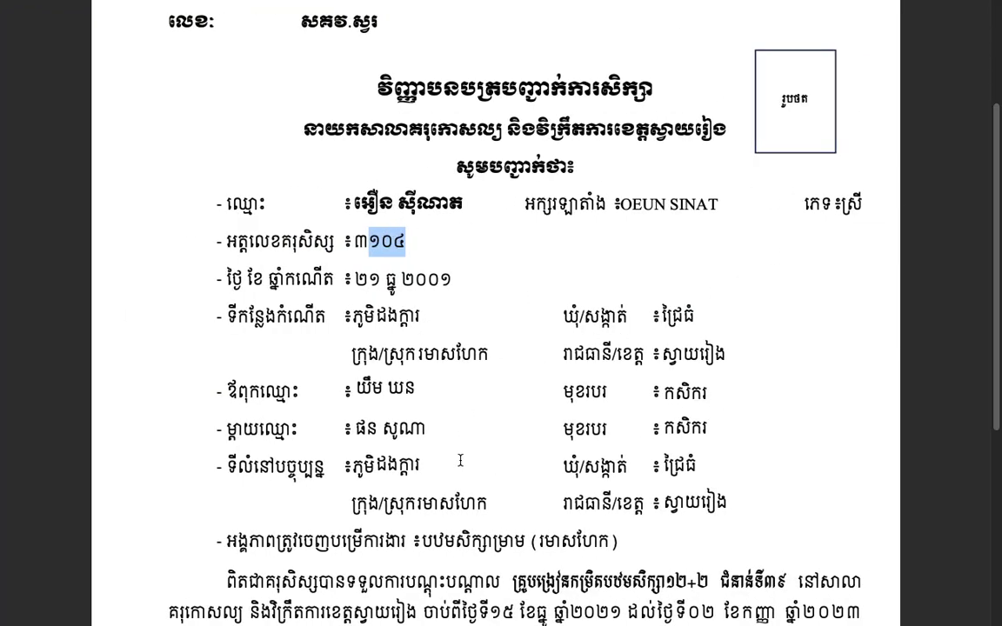
{"action": "scroll", "coordinate": [460, 461], "scroll_direction": "up", "scroll_amount": 5}
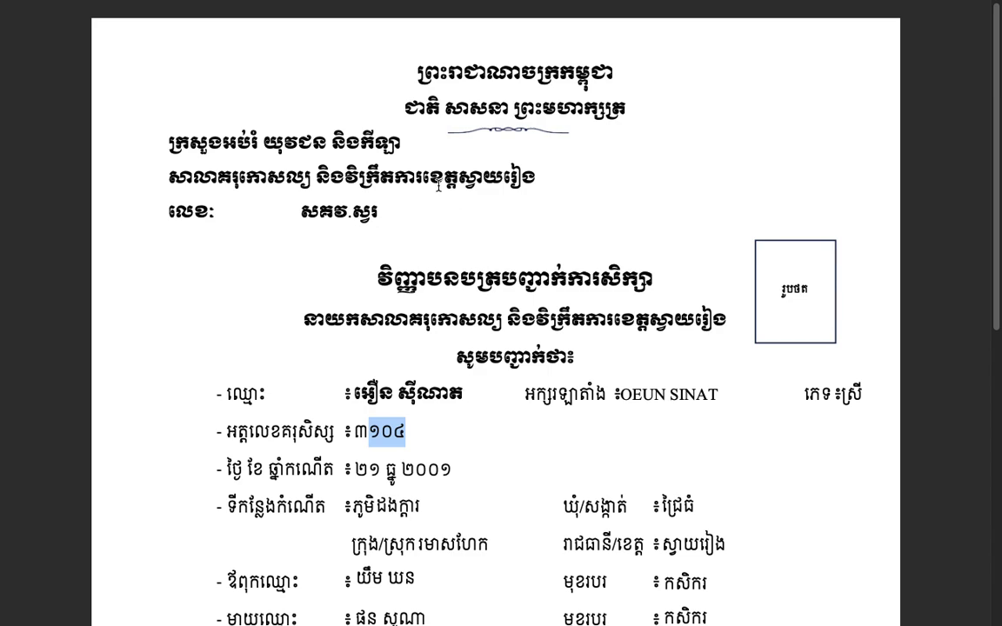
{"action": "left_click_drag", "start_coordinate": [403, 76], "coordinate": [849, 258]}
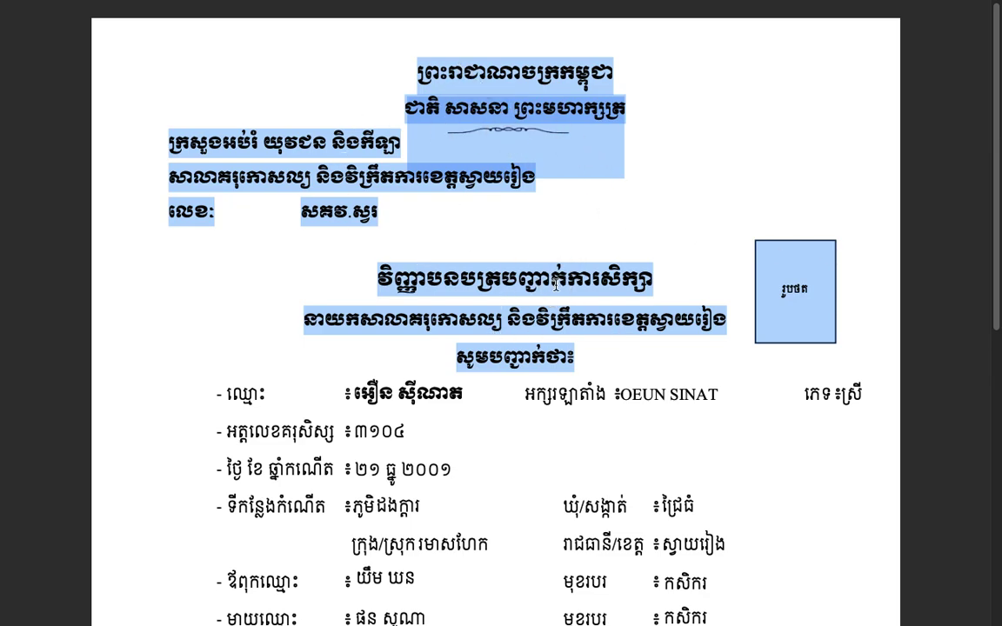
{"action": "scroll", "coordinate": [558, 270], "scroll_direction": "down", "scroll_amount": 5}
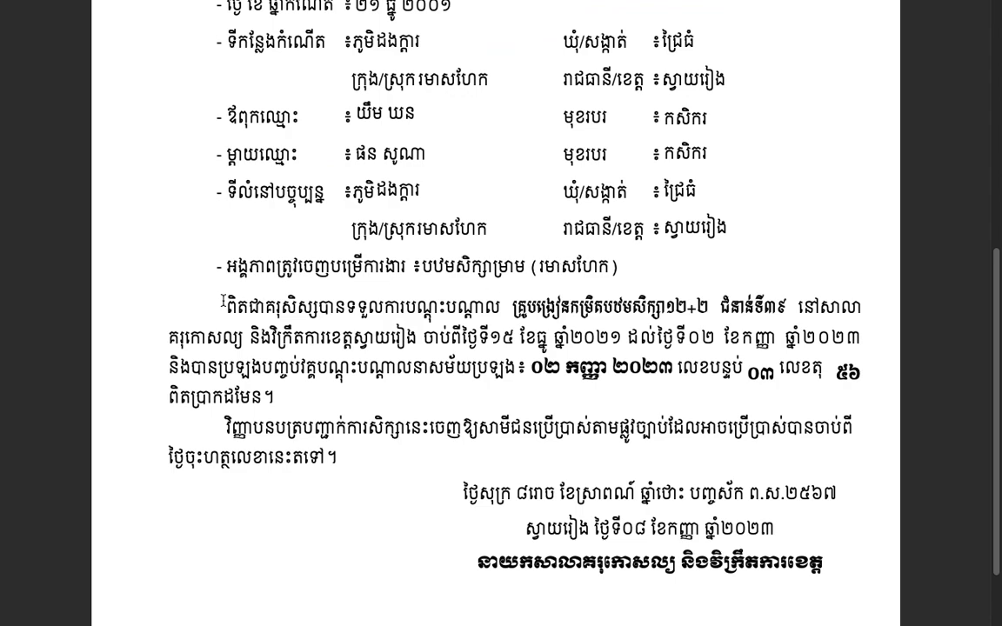
{"action": "left_click_drag", "start_coordinate": [217, 308], "coordinate": [663, 361]}
{"action": "left_click_drag", "start_coordinate": [835, 545], "coordinate": [826, 563]}
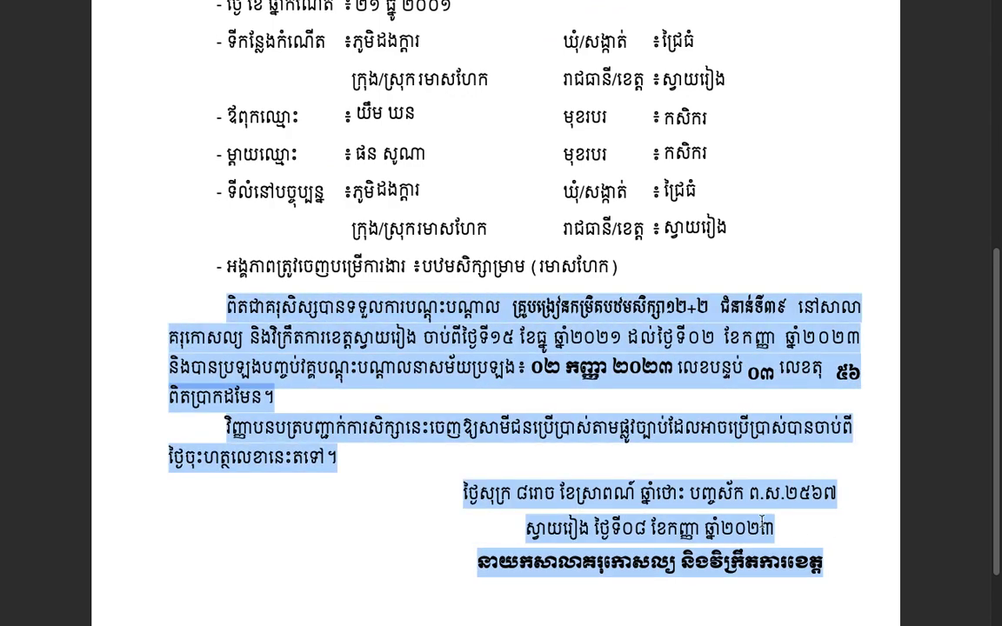